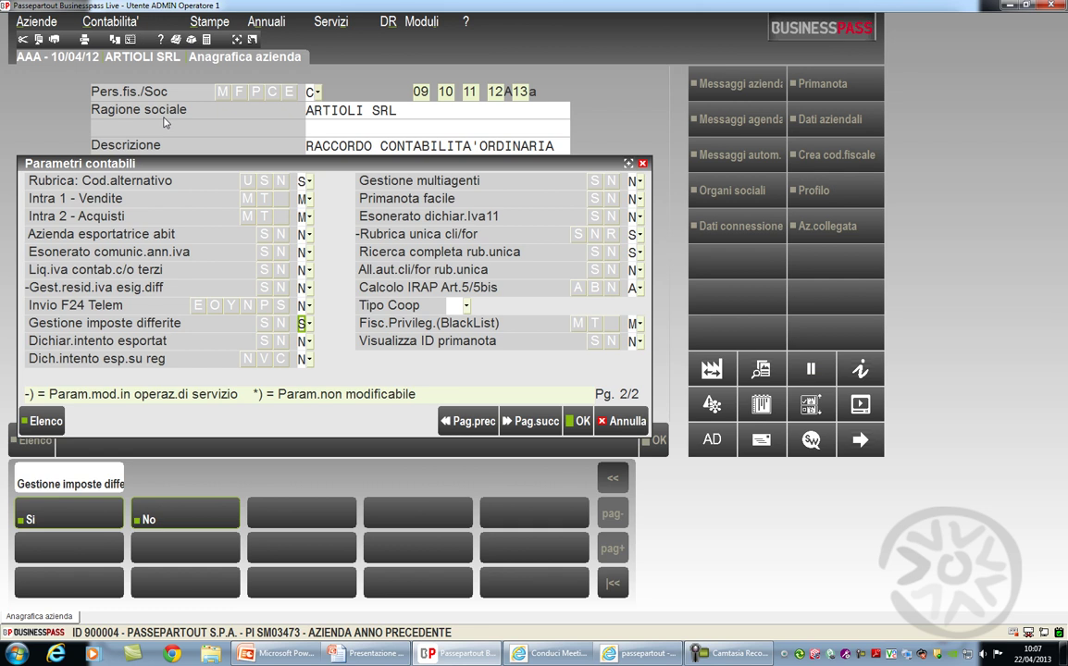
Review the accounting parameters from Gestione imposte differite to All.aut.cli/for rub.unica, and close the company record
{"action": "key", "text": "Return"}
{"action": "key", "text": "Return"}
{"action": "key", "text": "Return"}
{"action": "key", "text": "Return"}
{"action": "key", "text": "Up"}
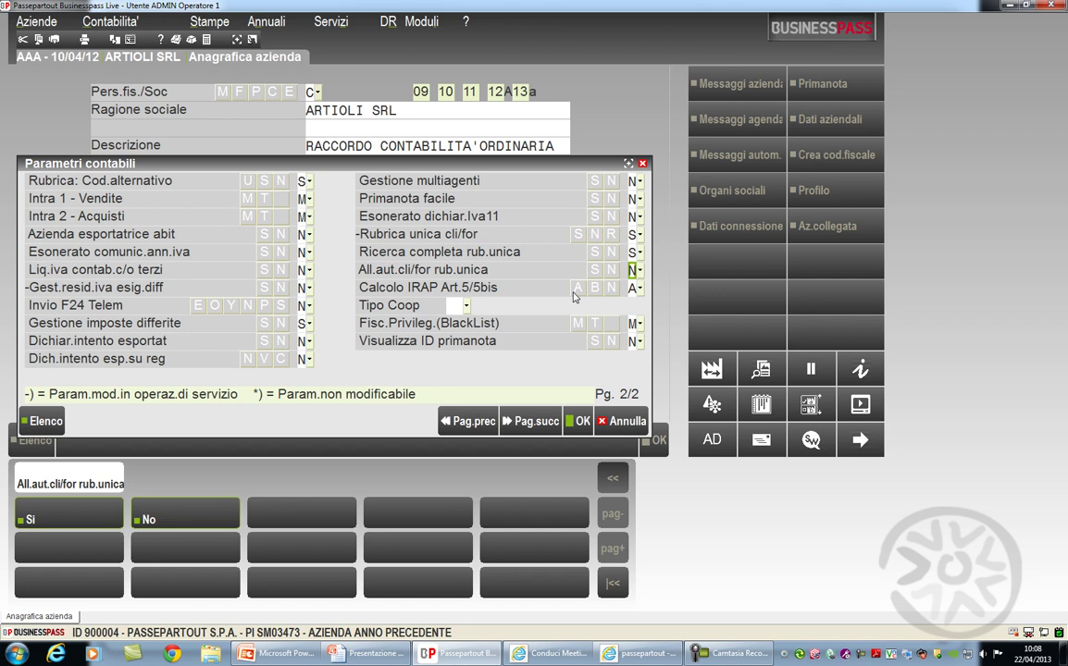
{"action": "key", "text": "Escape"}
{"action": "key", "text": "Escape"}
Open the Cespiti/immobilizzazioni parameters from the company's basic parameters
{"action": "key", "text": "Down"}
{"action": "key", "text": "Down"}
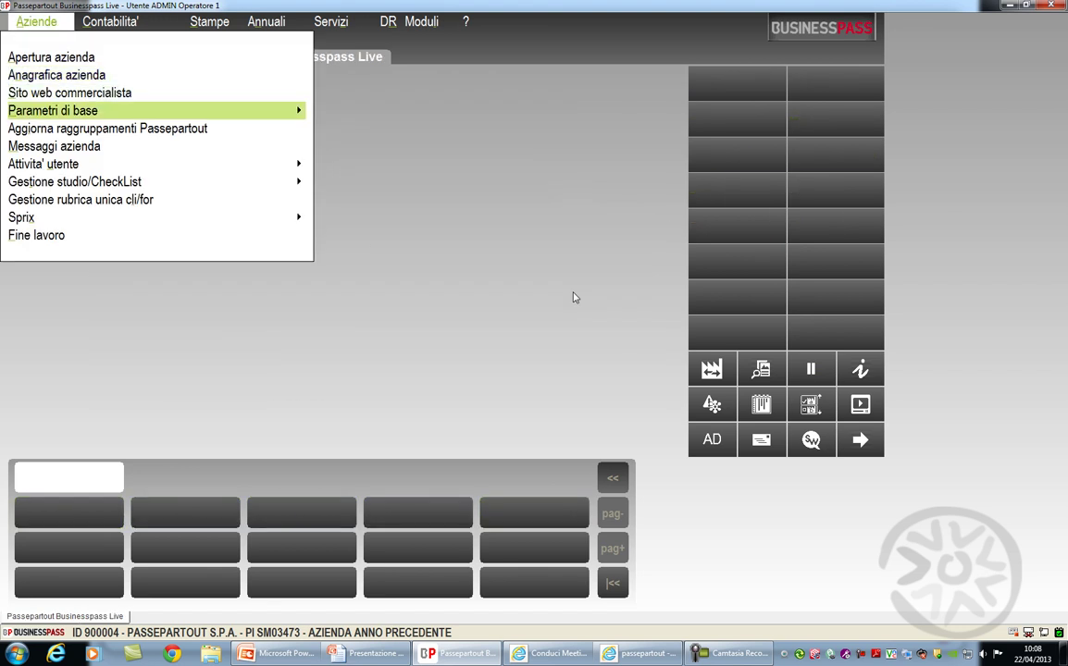
{"action": "key", "text": "Right"}
{"action": "key", "text": "Down"}
{"action": "key", "text": "Down"}
{"action": "key", "text": "Down"}
{"action": "key", "text": "Down"}
{"action": "key", "text": "Down"}
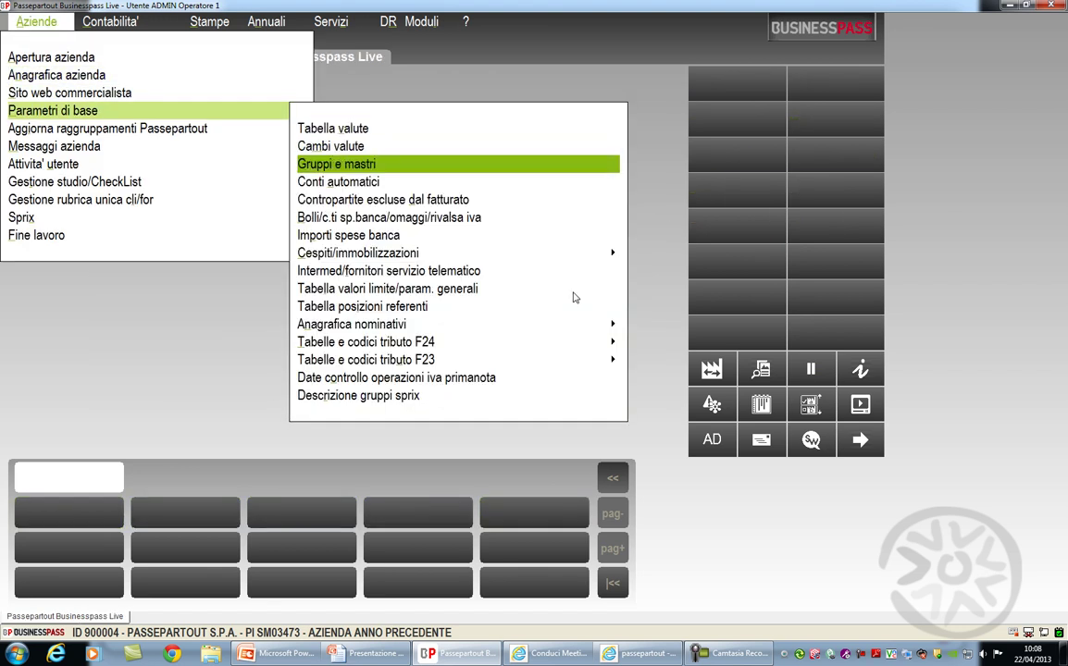
{"action": "key", "text": "Down"}
{"action": "key", "text": "Down"}
{"action": "key", "text": "Right"}
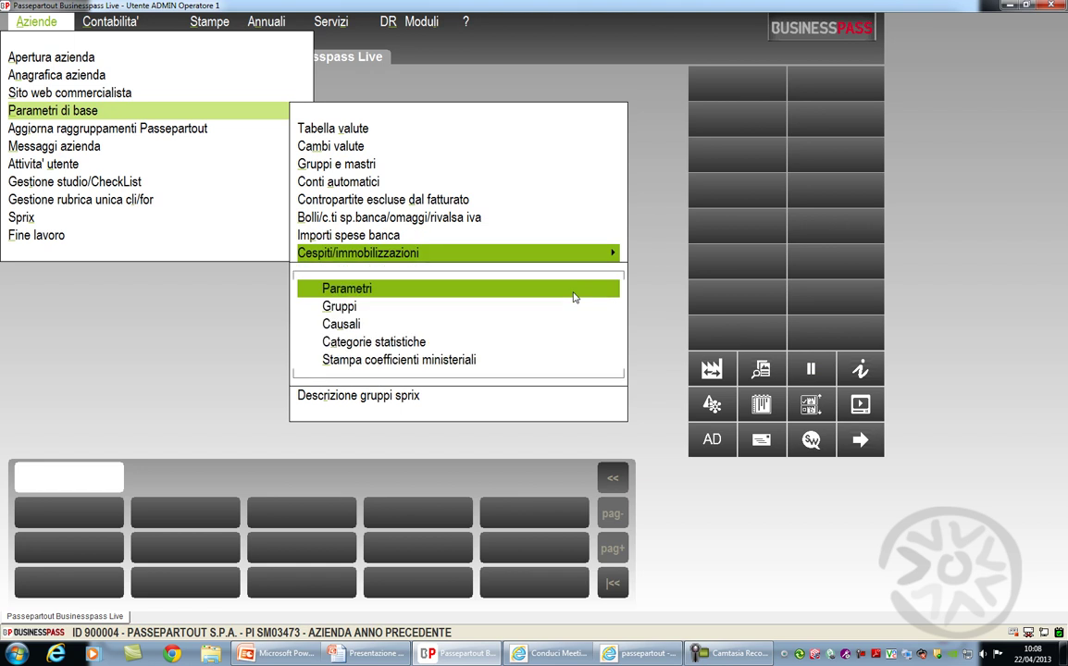
{"action": "key", "text": "Return"}
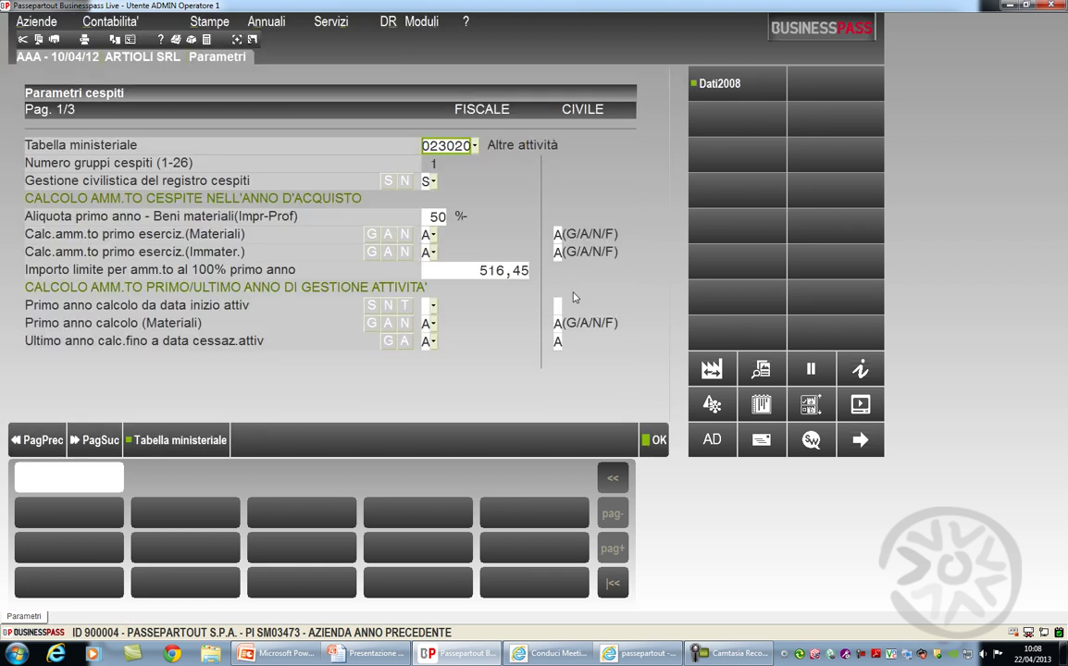
Examine the "Genera scritt.cont.su raccordo fisc" setting on page 2 of the fixed-asset parameters
{"action": "key", "text": "Page_Down"}
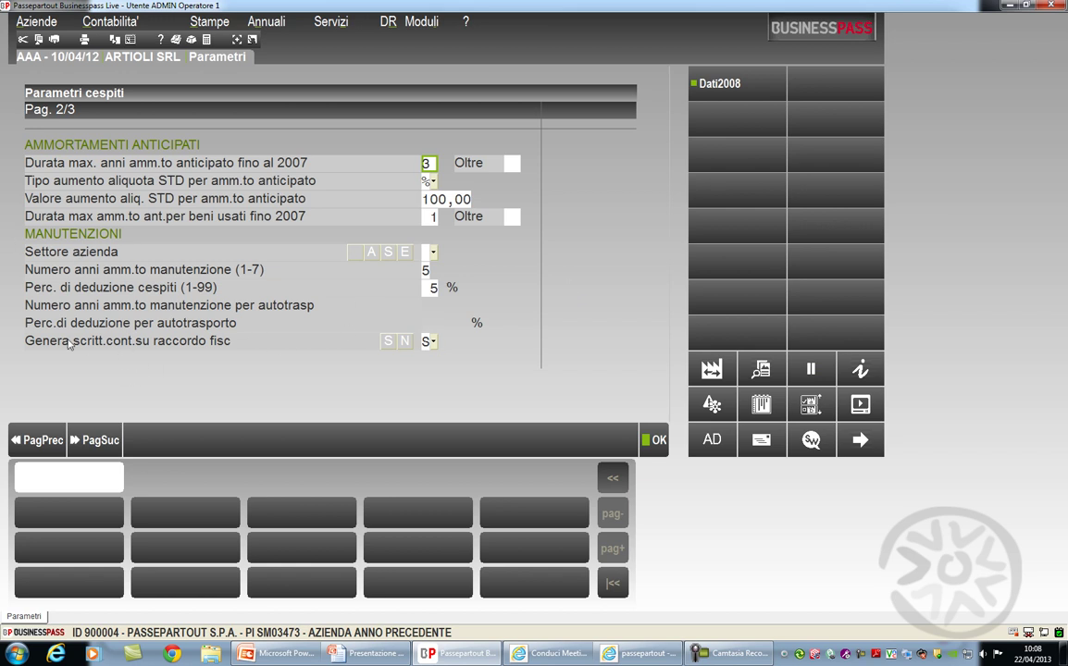
{"action": "left_click", "coordinate": [426, 342]}
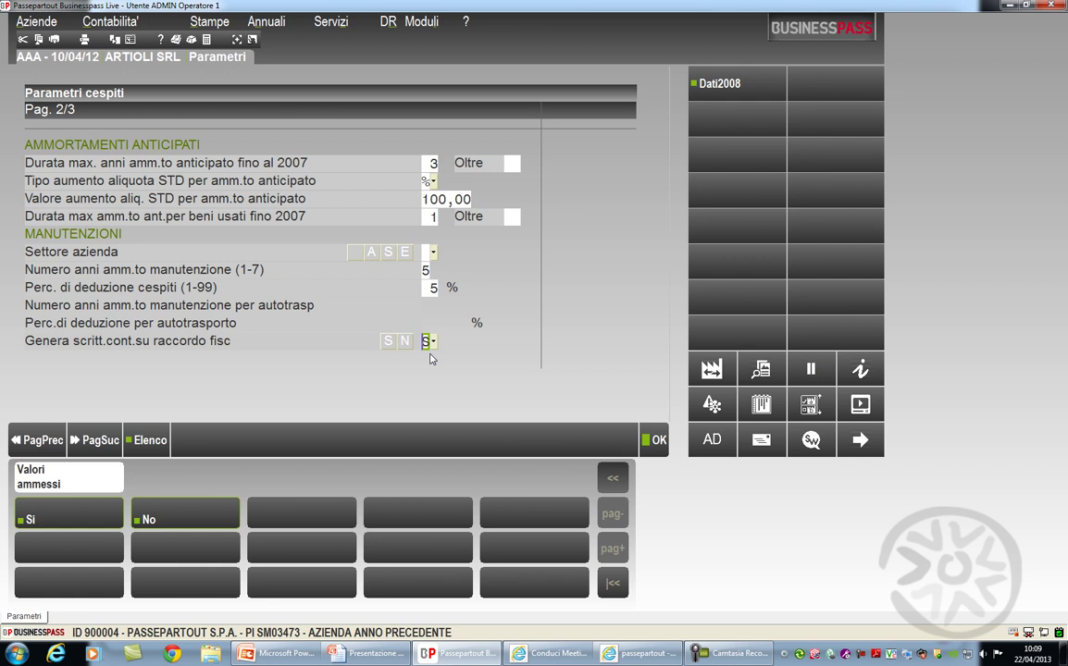
{"action": "key", "text": "Page_Up"}
{"action": "key", "text": "Return"}
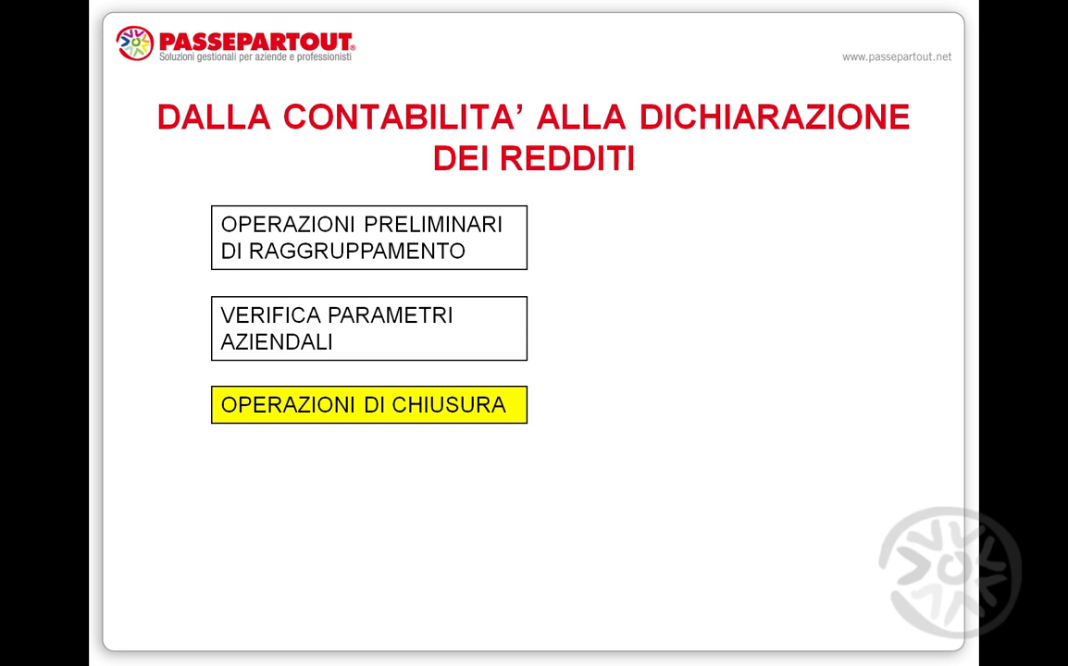
{"action": "key", "text": "Right"}
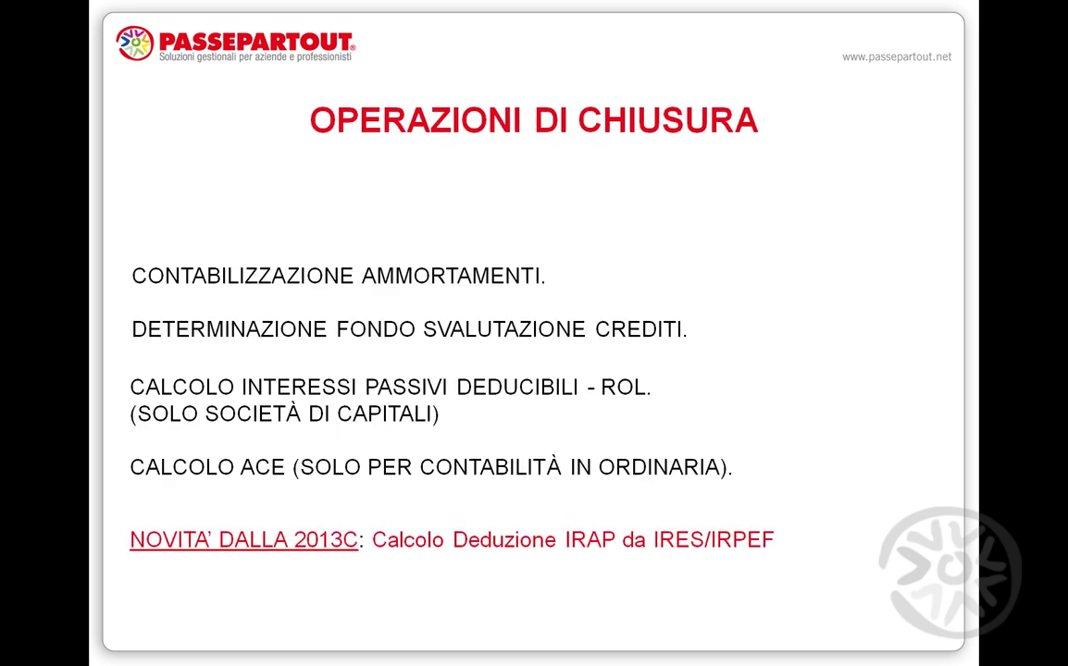
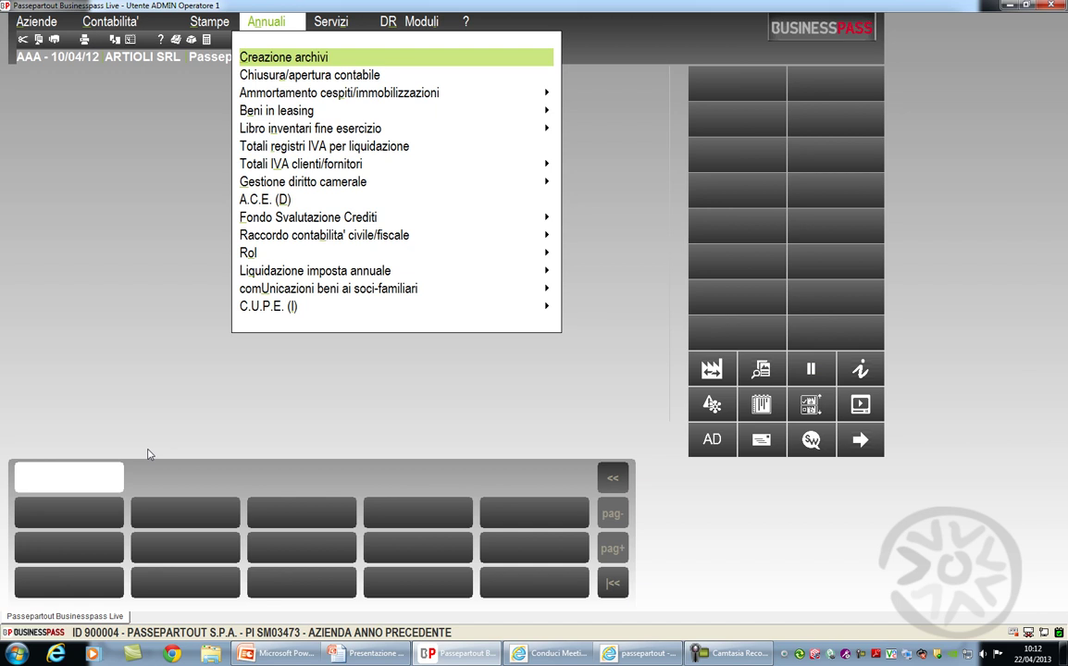
Open Ammortamento/registro cespiti and set the Stampa definit option to R, "No Def.ma reg.PRN"
{"action": "key", "text": "Right"}
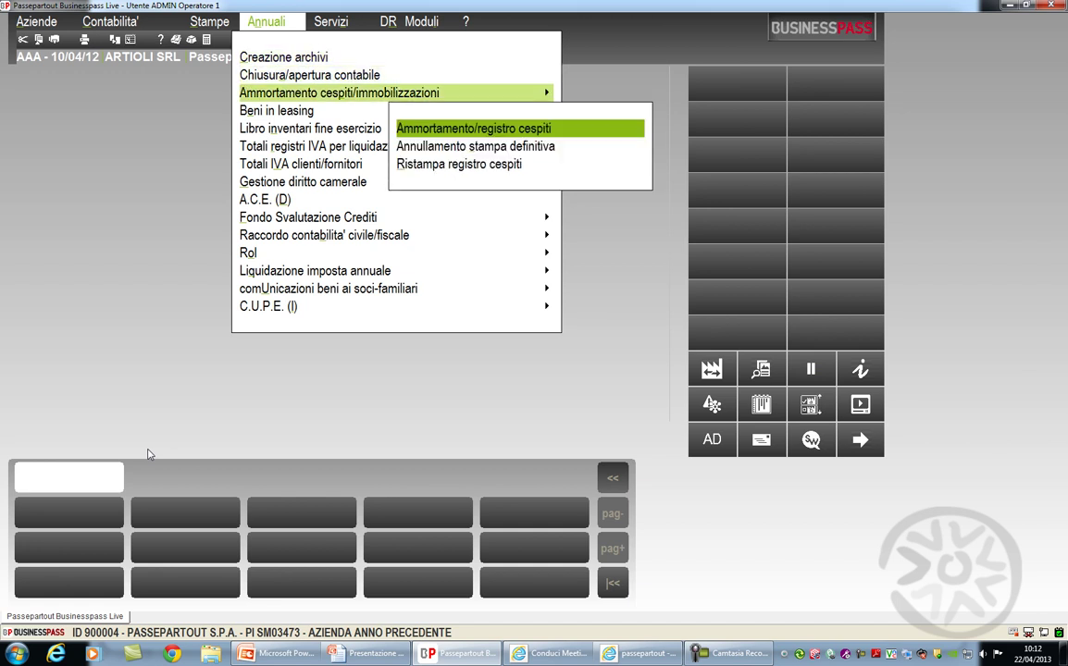
{"action": "key", "text": "Return"}
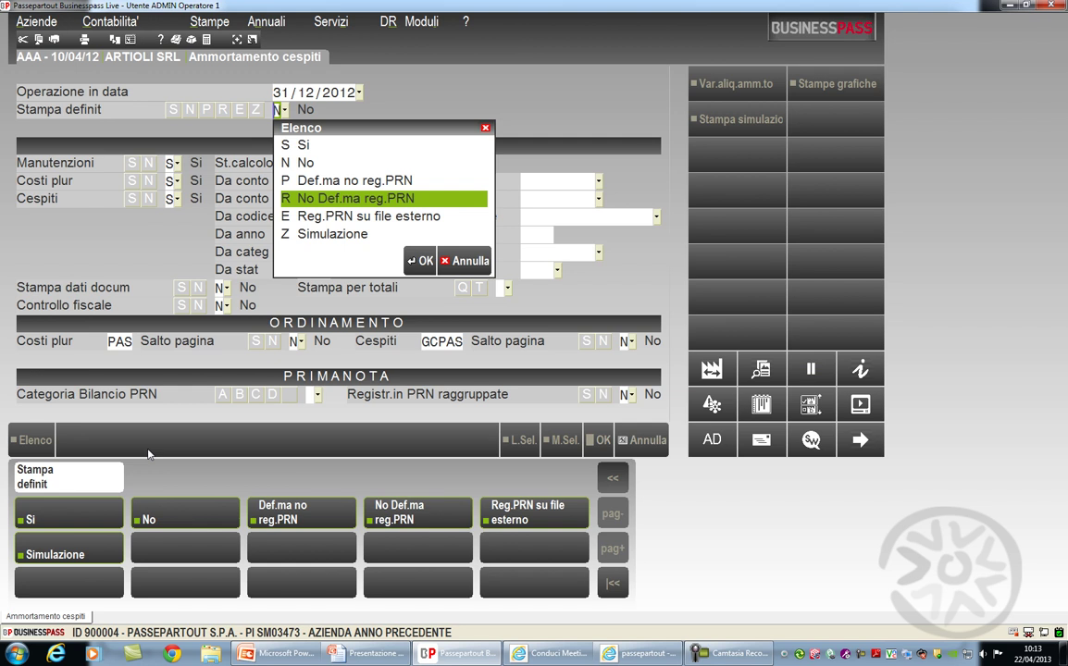
{"action": "key", "text": "Up"}
{"action": "key", "text": "Up"}
{"action": "key", "text": "Up"}
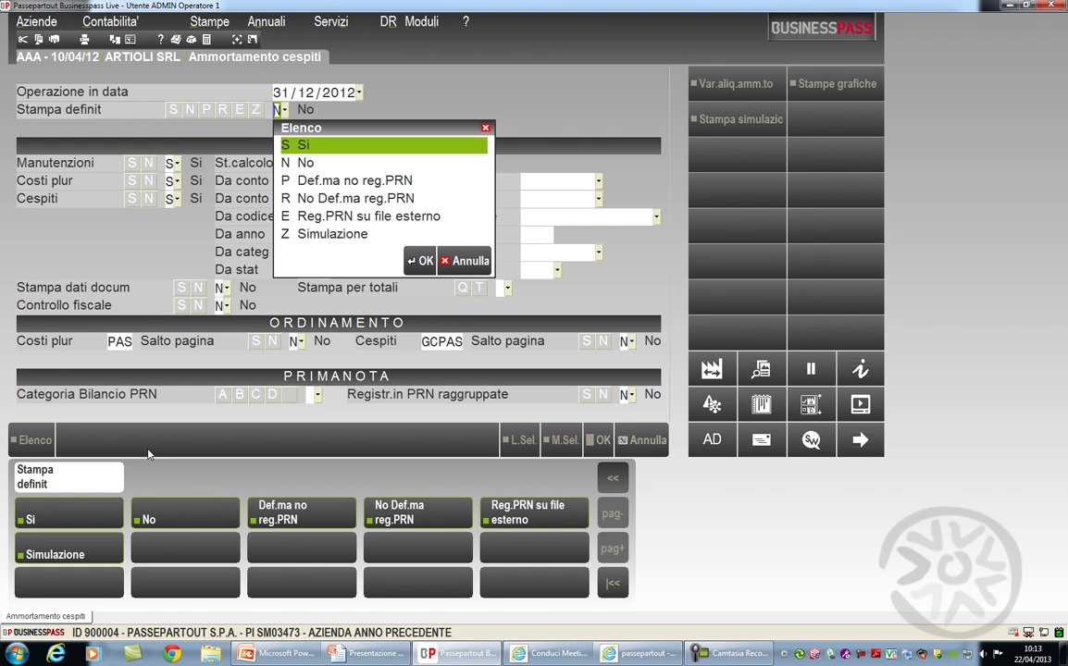
{"action": "key", "text": "Down"}
{"action": "key", "text": "Down"}
{"action": "key", "text": "Down"}
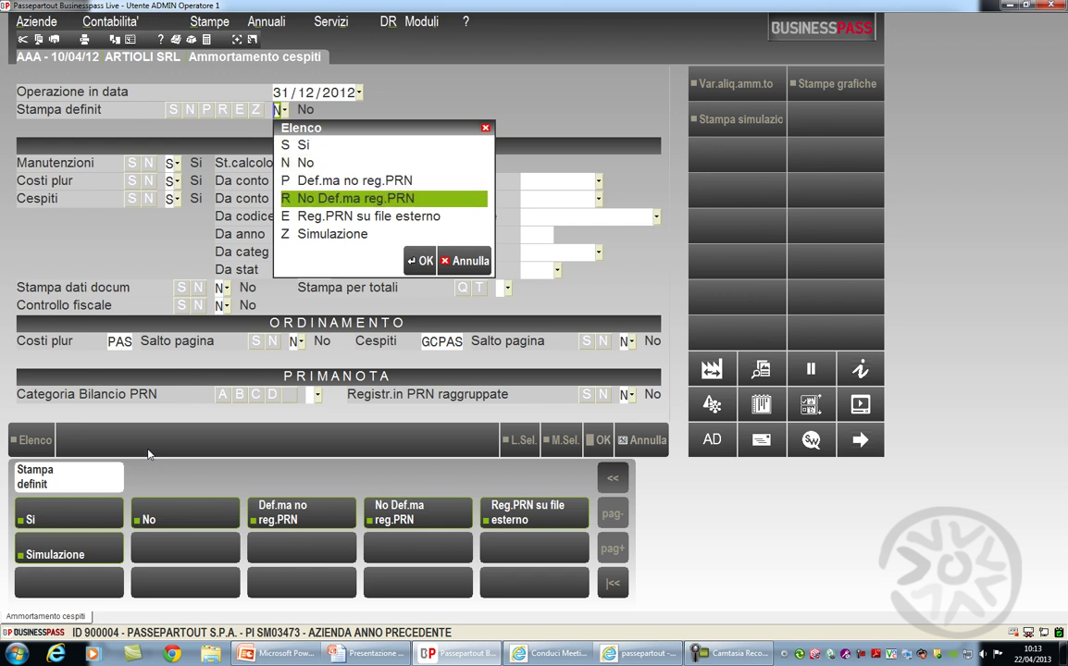
{"action": "key", "text": "Return"}
{"action": "key", "text": "Return"}
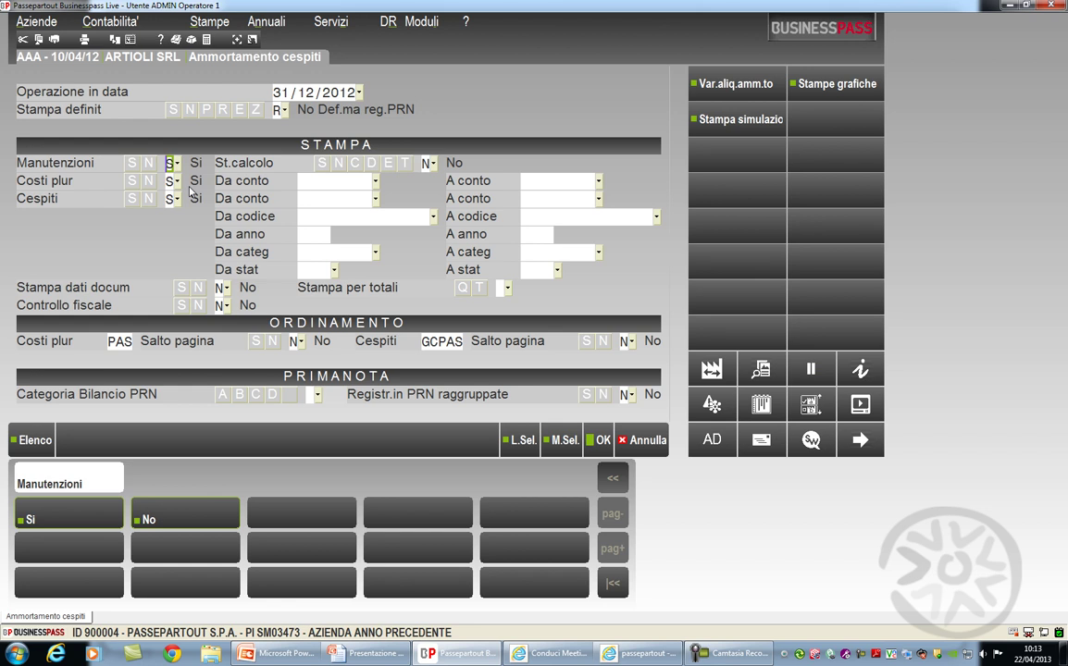
Set the St.calcolo option for maintenance costs to D, Dettaglio
{"action": "left_click", "coordinate": [427, 163]}
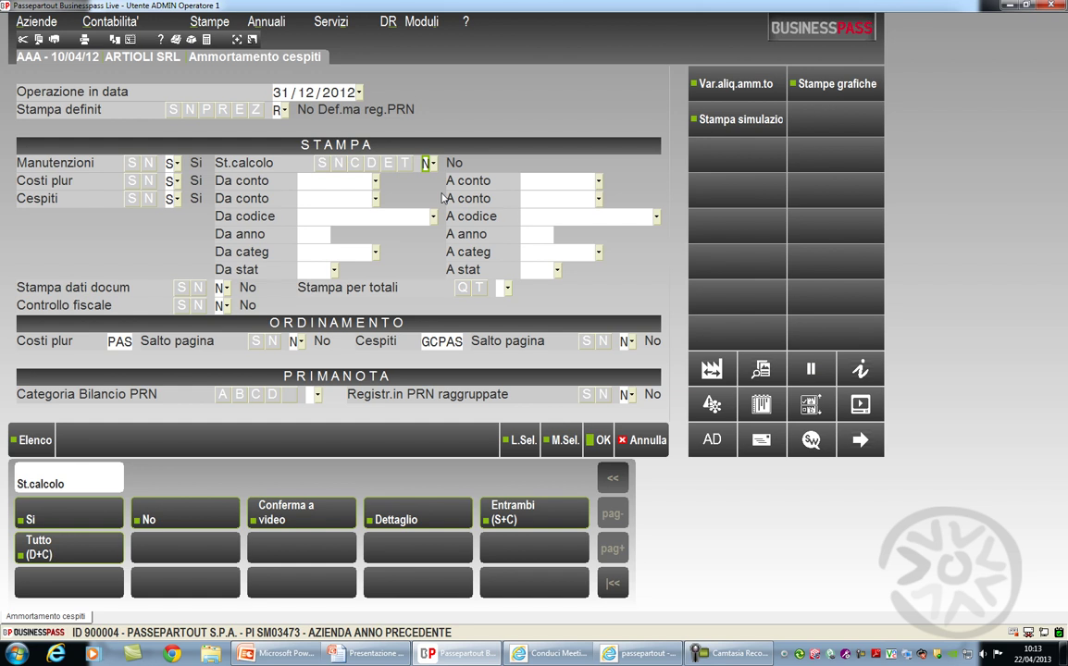
{"action": "key", "text": "F2"}
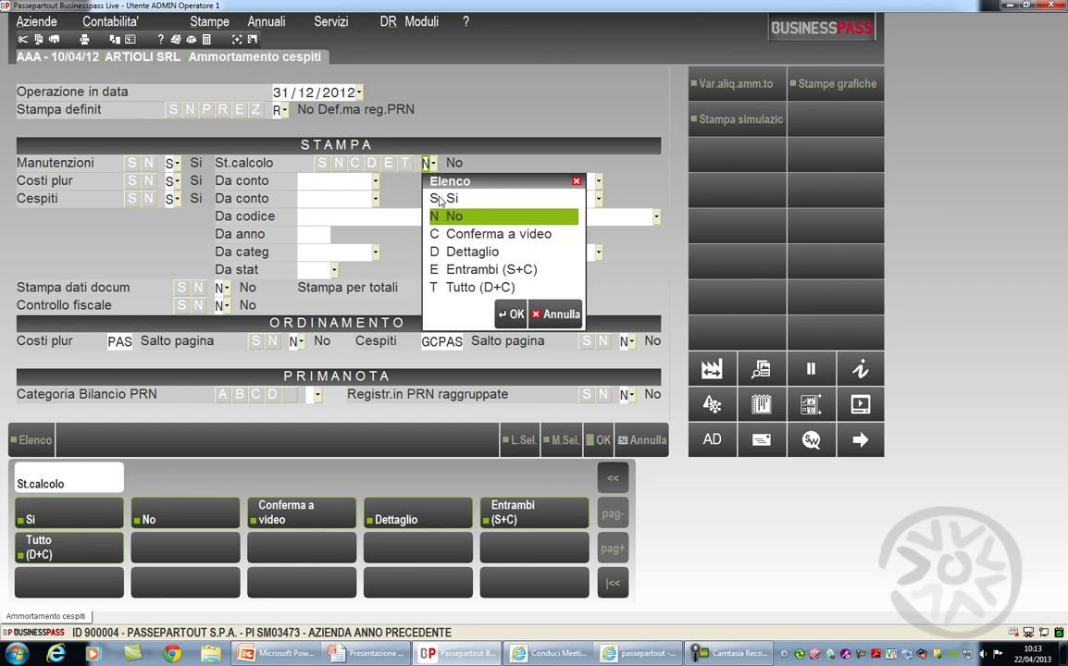
{"action": "left_click", "coordinate": [441, 201]}
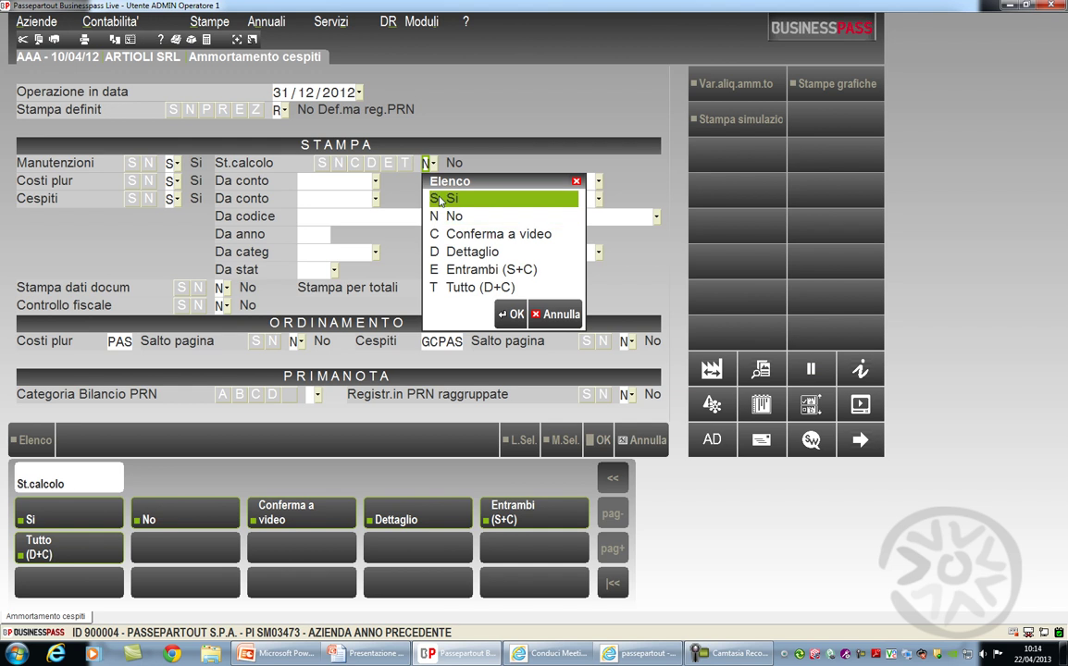
{"action": "key", "text": "Down"}
{"action": "key", "text": "Down"}
{"action": "key", "text": "Down"}
{"action": "key", "text": "Return"}
Confirm the depreciation settings and print the maintenance calculation to the Video printer
{"action": "key", "text": "F10"}
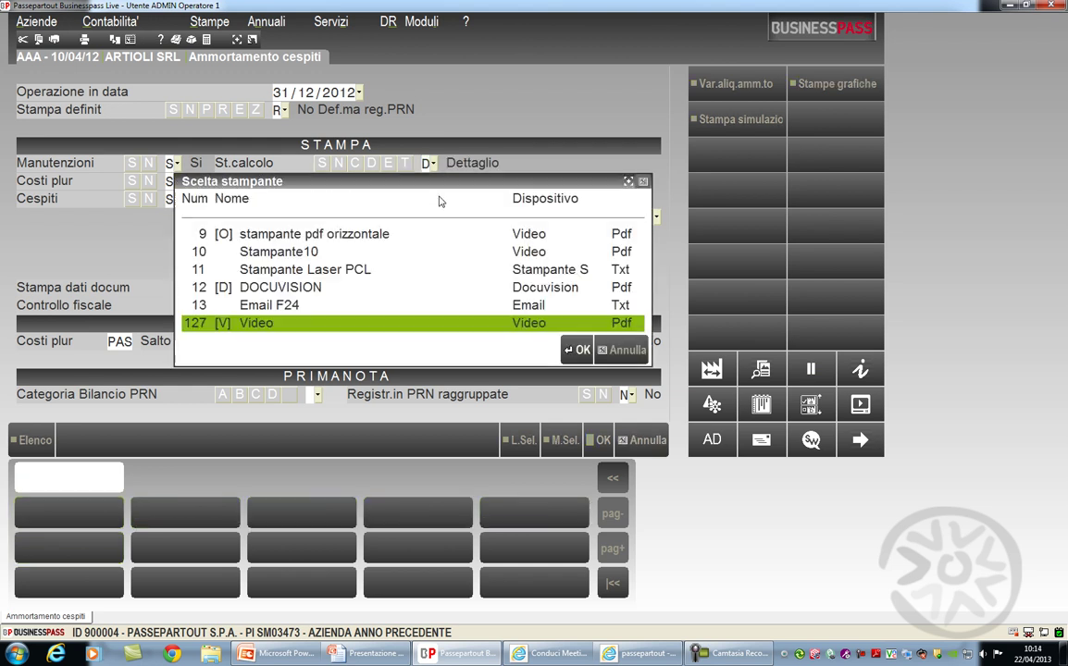
{"action": "double_click", "coordinate": [465, 319]}
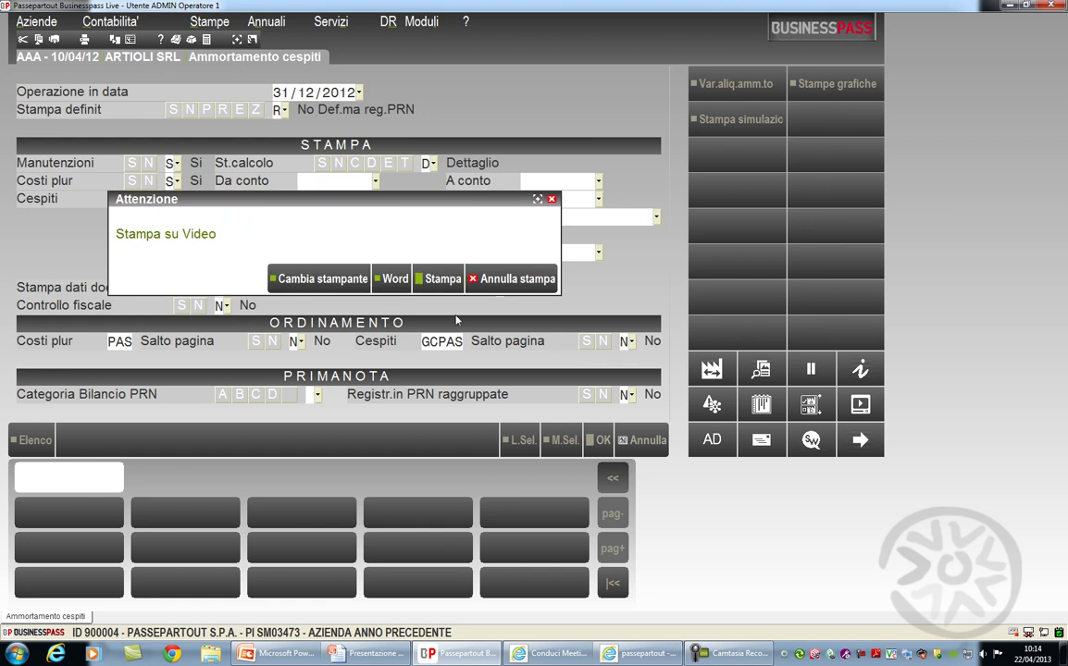
{"action": "left_click", "coordinate": [441, 279]}
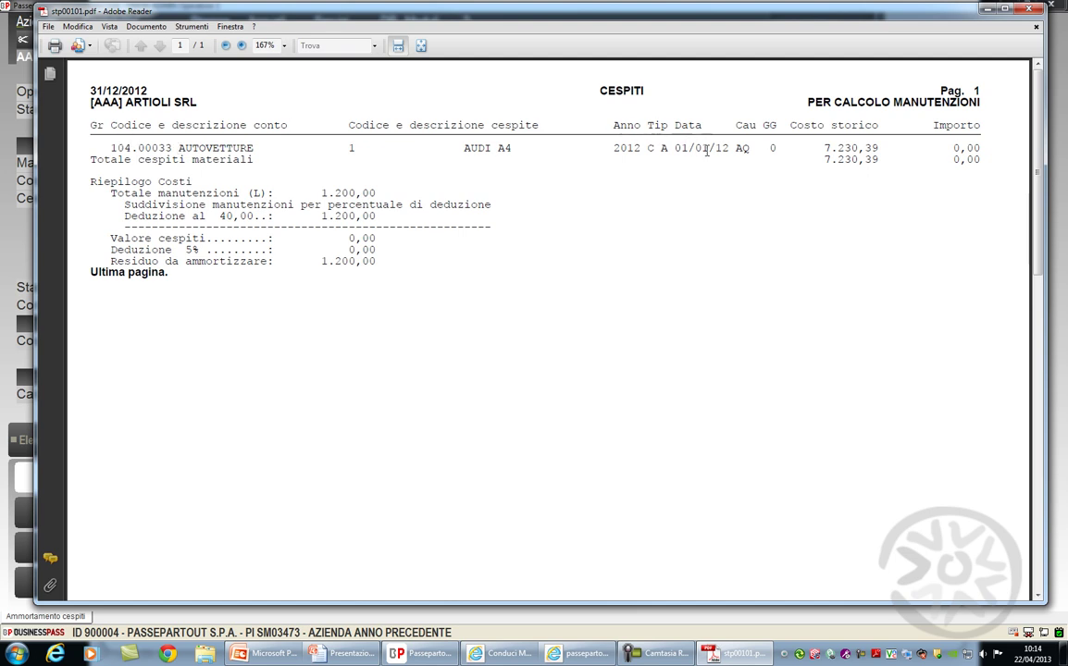
Examine the asset row, total maintenance, deduction percentage and residual to amortise in the maintenance calculation report, and close it
{"action": "mouse_move", "coordinate": [947, 123]}
{"action": "left_mouse_down"}
{"action": "mouse_move", "coordinate": [981, 150]}
{"action": "mouse_move", "coordinate": [949, 125]}
{"action": "left_mouse_up"}
{"action": "double_click", "coordinate": [622, 147]}
{"action": "left_click", "coordinate": [768, 148]}
{"action": "double_click", "coordinate": [967, 148]}
{"action": "left_click", "coordinate": [273, 185]}
{"action": "left_click_drag", "start_coordinate": [157, 192], "coordinate": [376, 190]}
{"action": "left_click", "coordinate": [274, 193]}
{"action": "left_click_drag", "start_coordinate": [220, 215], "coordinate": [249, 215]}
{"action": "left_click", "coordinate": [323, 193]}
{"action": "left_click_drag", "start_coordinate": [322, 192], "coordinate": [357, 199]}
{"action": "left_click", "coordinate": [308, 199]}
{"action": "left_click_drag", "start_coordinate": [191, 262], "coordinate": [340, 261]}
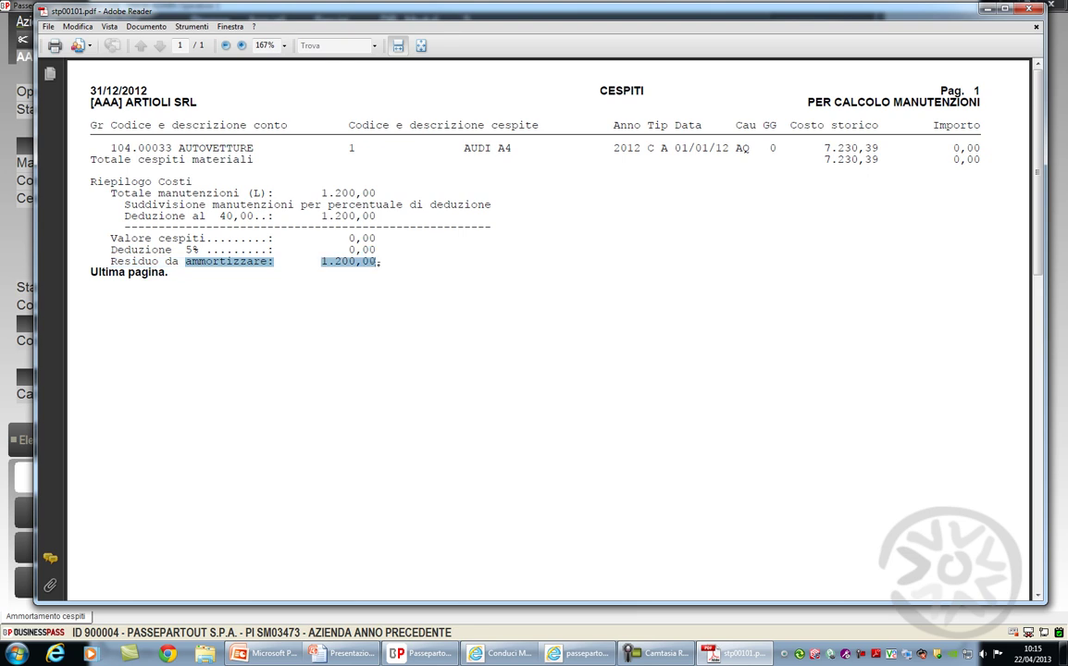
{"action": "key", "text": "alt+F4"}
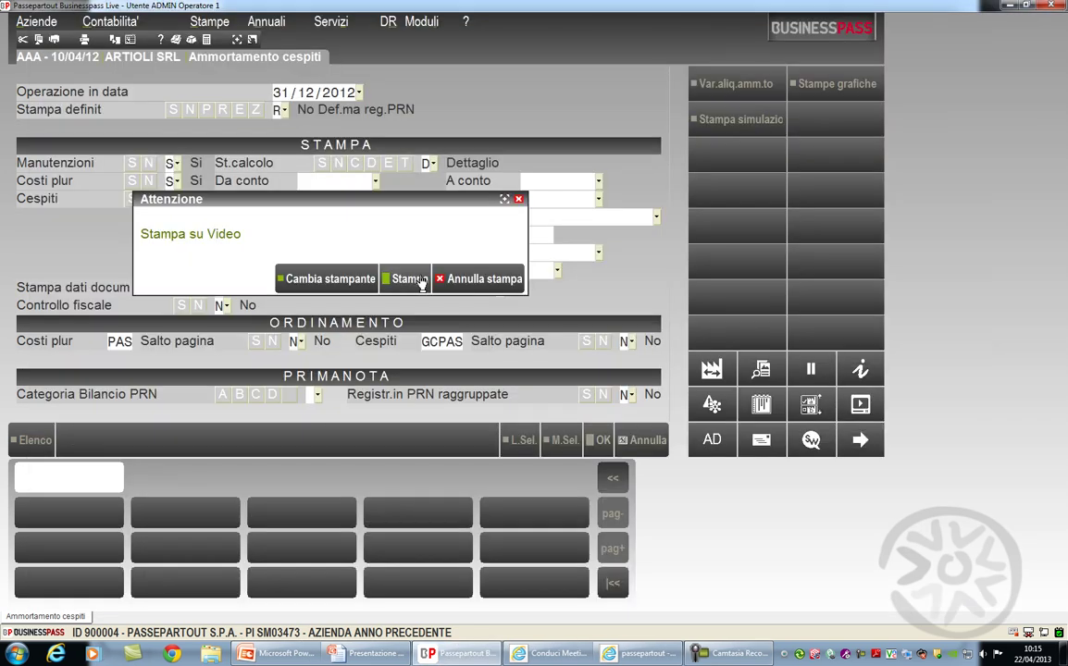
Print the depreciation register to Video and go to its Registro dei cespiti page
{"action": "left_click", "coordinate": [421, 280]}
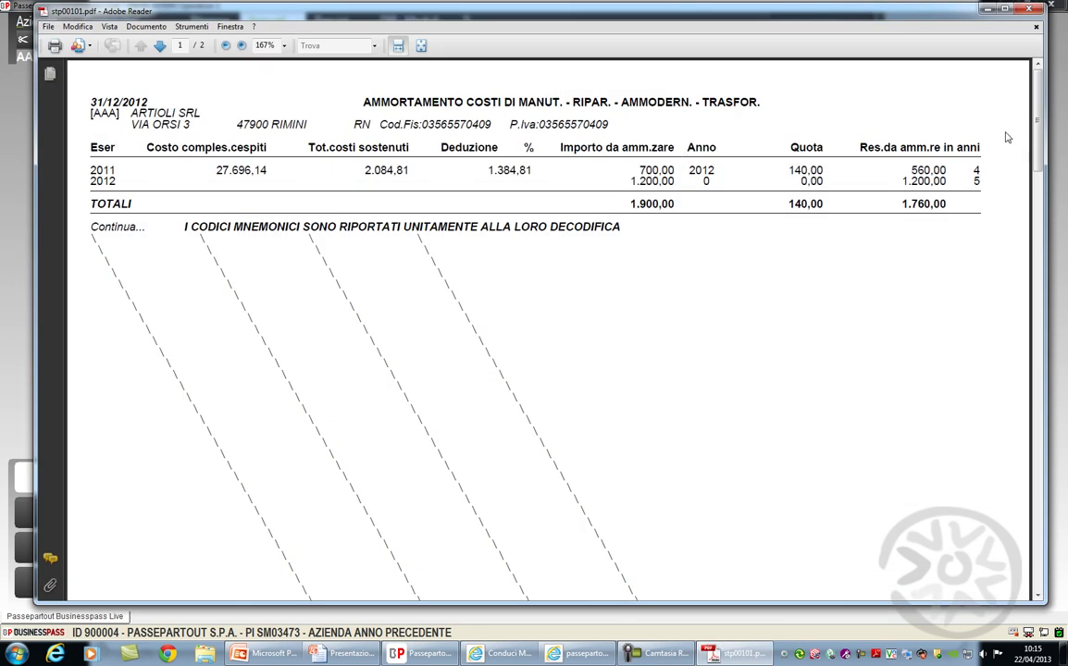
{"action": "scroll", "coordinate": [1038, 114], "scroll_direction": "down", "scroll_amount": 1}
{"action": "left_click_drag", "start_coordinate": [1038, 114], "coordinate": [1040, 378]}
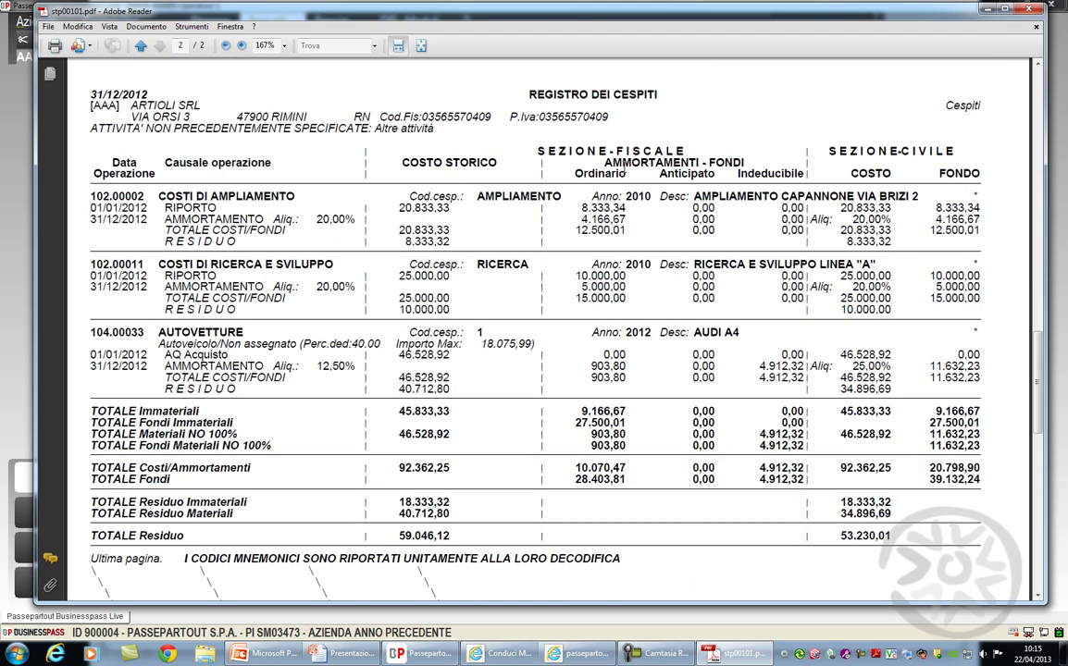
Compare the Sezione fiscale and Sezione civile columns of the asset register, and close the report
{"action": "left_click_drag", "start_coordinate": [572, 151], "coordinate": [658, 151]}
{"action": "left_click_drag", "start_coordinate": [844, 151], "coordinate": [933, 151]}
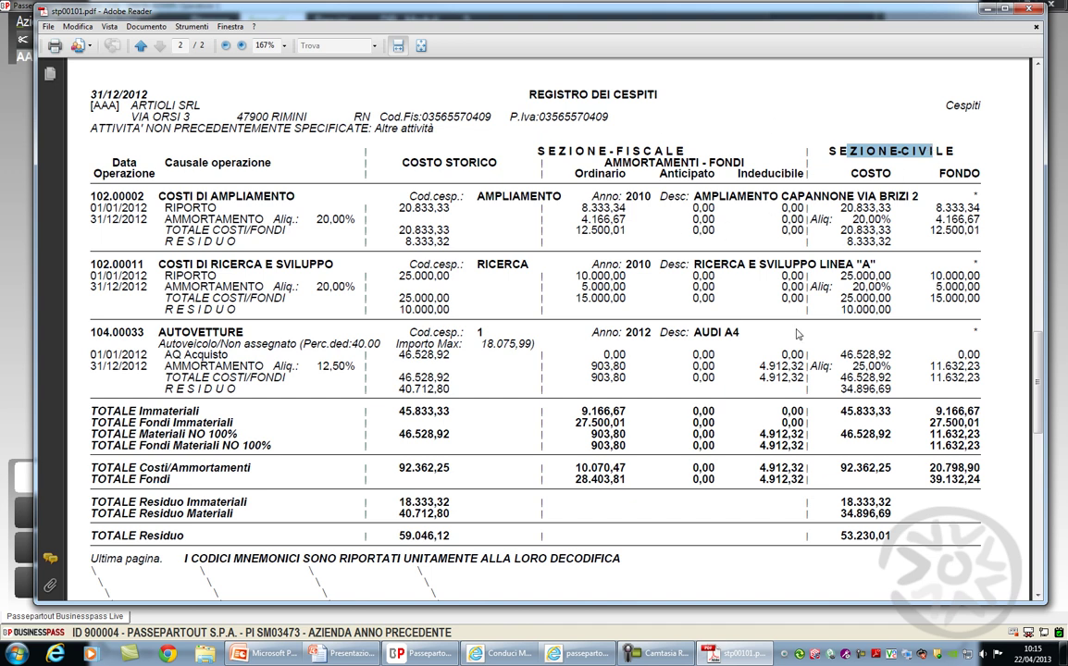
{"action": "scroll", "coordinate": [618, 180], "scroll_direction": "up", "scroll_amount": 1}
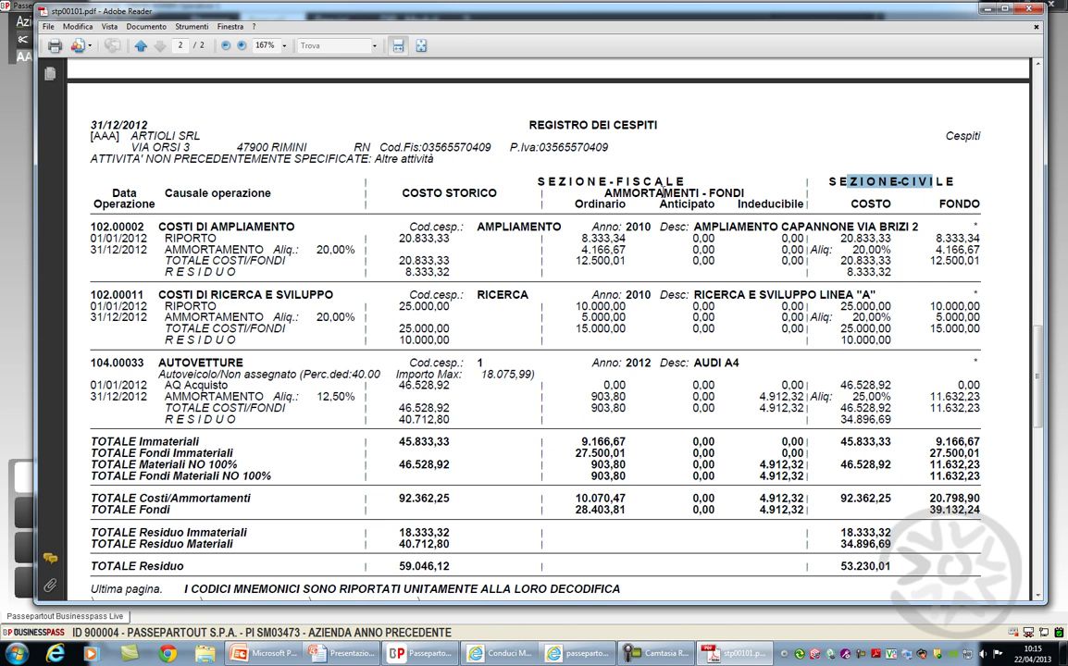
{"action": "left_click_drag", "start_coordinate": [568, 181], "coordinate": [724, 192]}
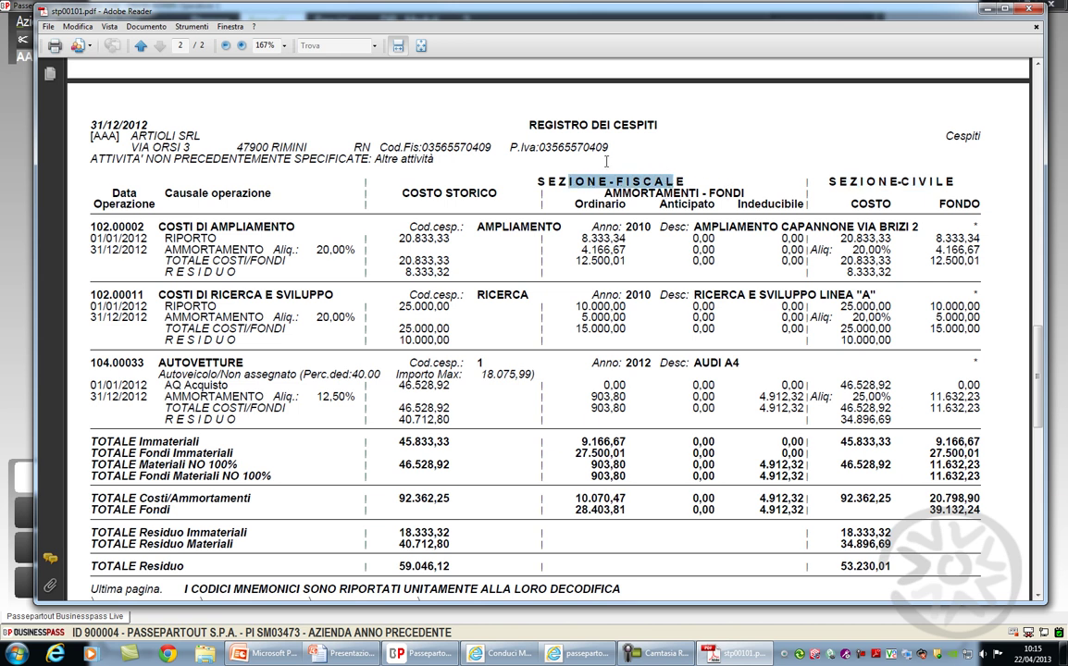
{"action": "left_click", "coordinate": [1027, 9]}
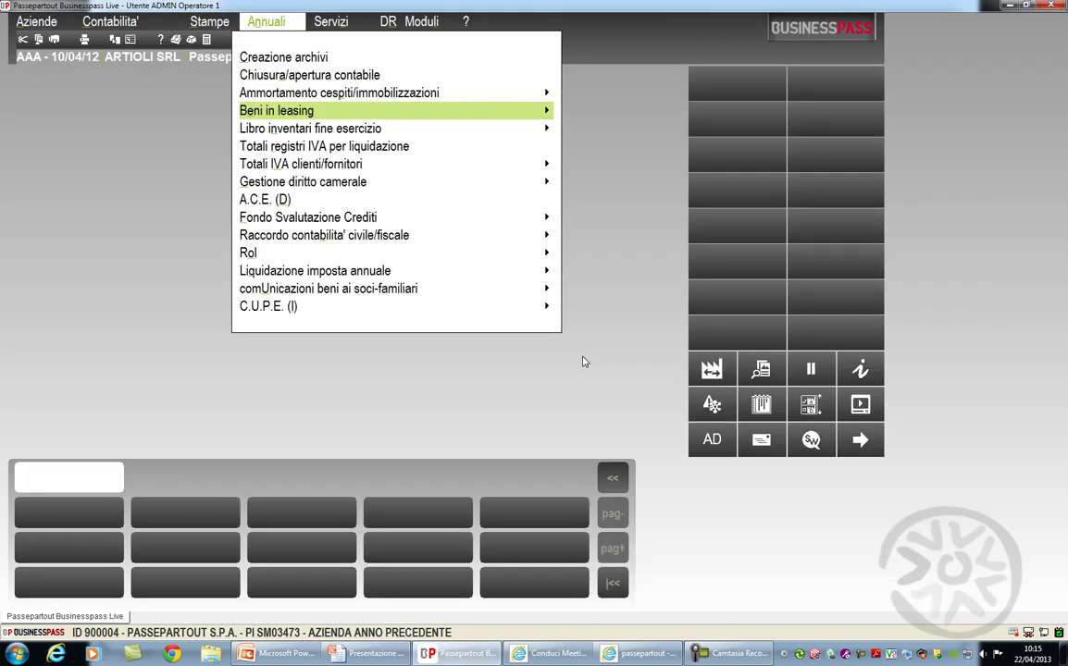
Open the Gestione fondo svalutazione crediti procedure among the annual operations
{"action": "key", "text": "Up"}
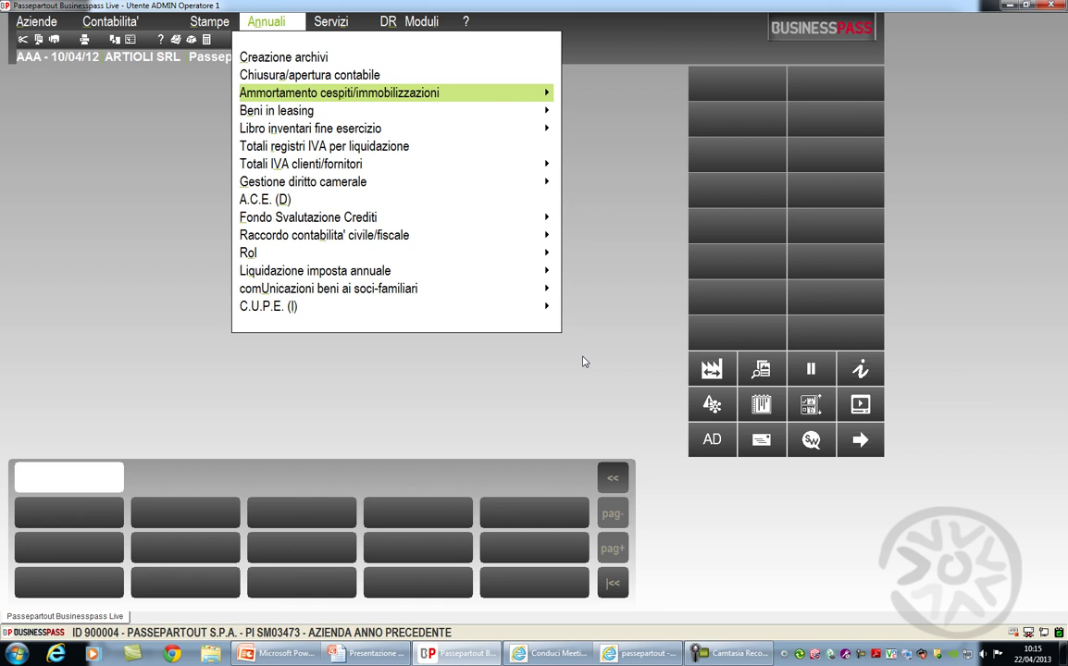
{"action": "key", "text": "Down"}
{"action": "key", "text": "Down"}
{"action": "key", "text": "Down"}
{"action": "key", "text": "Down"}
{"action": "key", "text": "Down"}
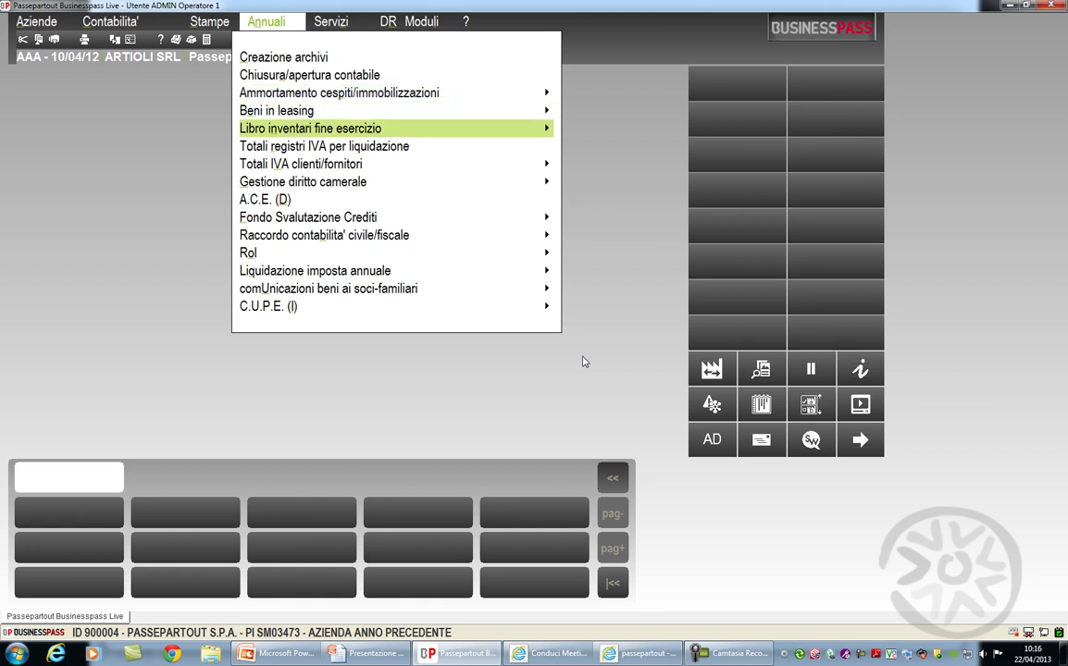
{"action": "key", "text": "Down"}
{"action": "key", "text": "Down"}
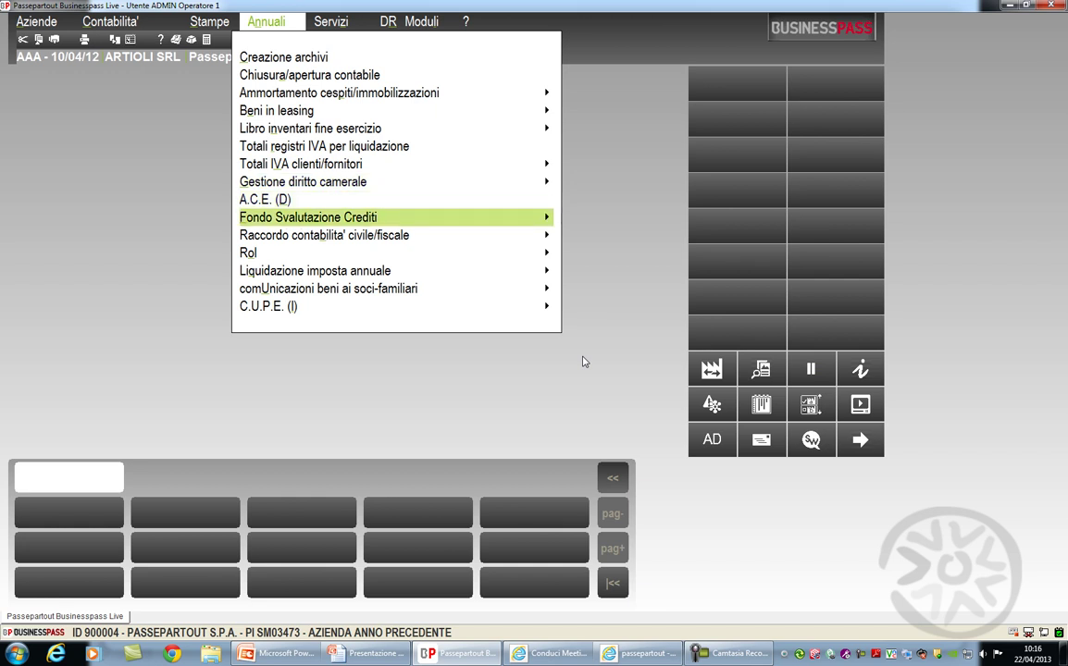
{"action": "key", "text": "Right"}
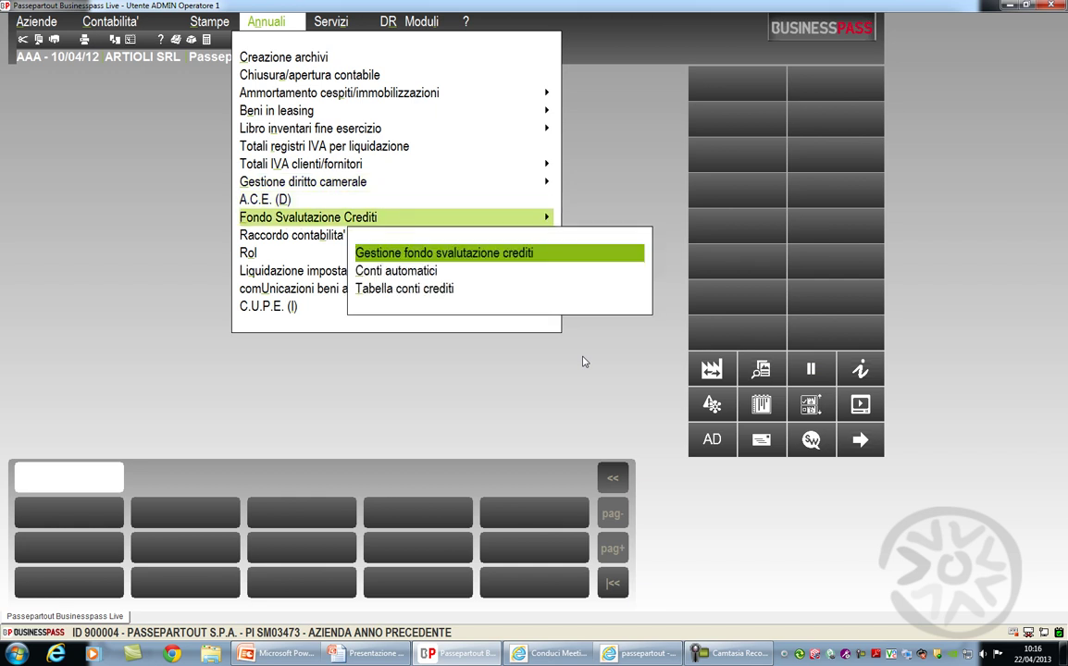
{"action": "key", "text": "Down"}
{"action": "key", "text": "Down"}
{"action": "key", "text": "Up"}
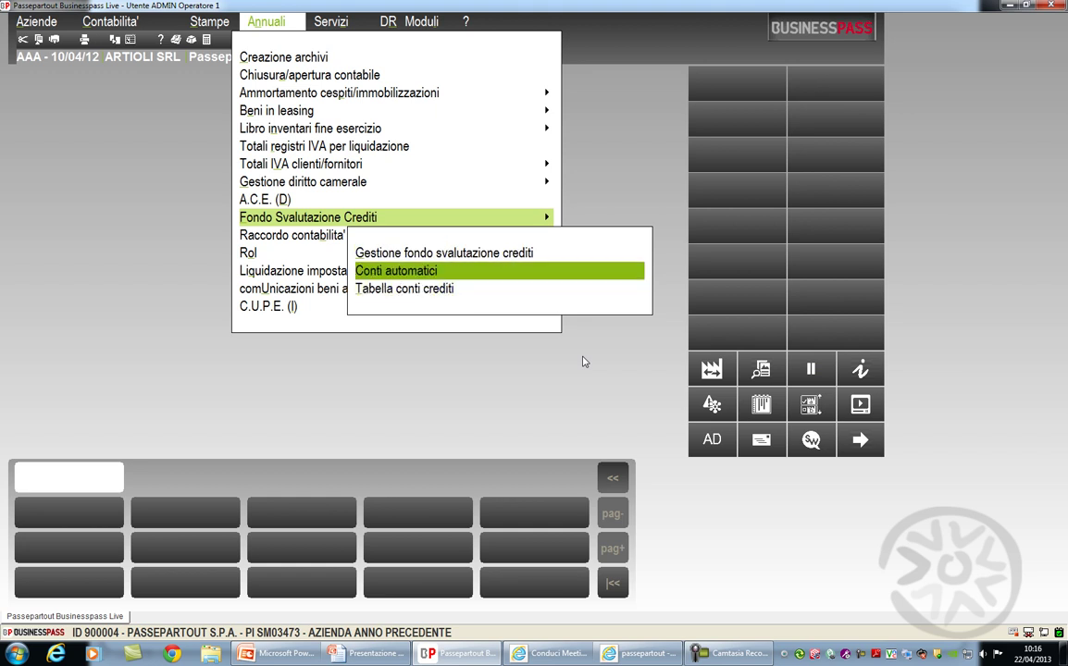
{"action": "key", "text": "Up"}
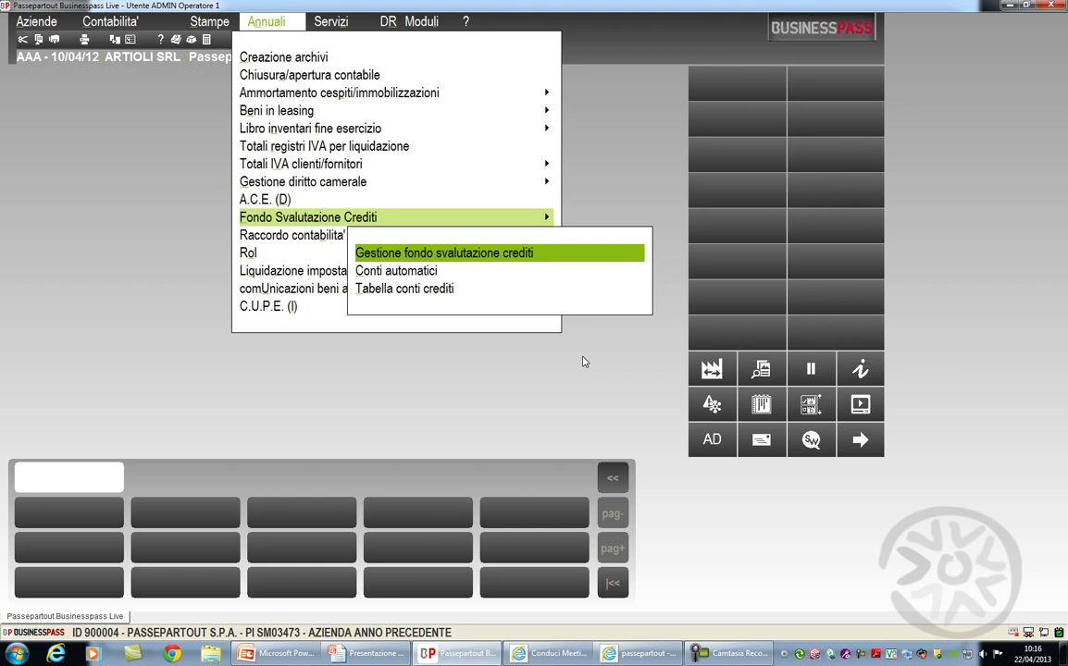
{"action": "key", "text": "Return"}
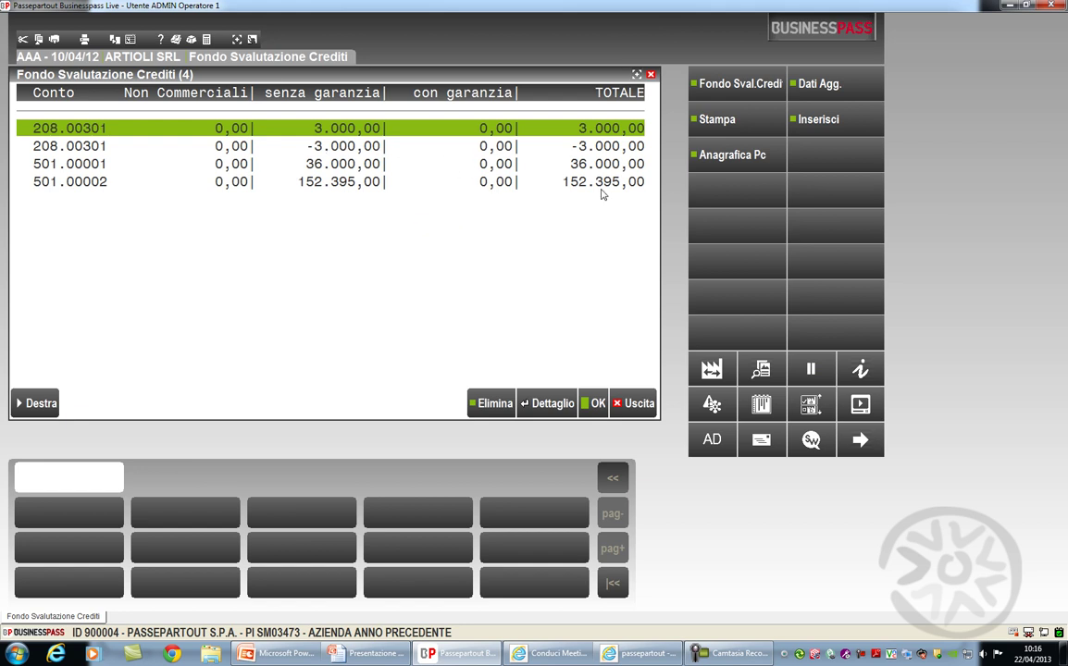
Open the bad-debt provision calculation, set the Civile amount of Accantonamenti esercizio to 1000 on its second page, and confirm
{"action": "left_click", "coordinate": [755, 89]}
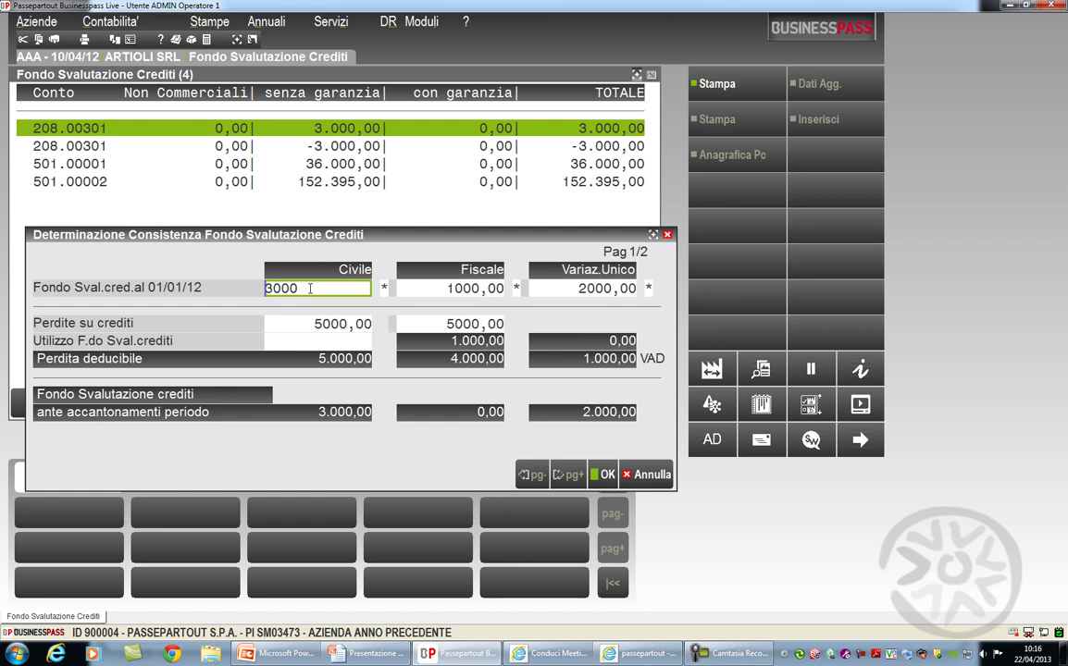
{"action": "key", "text": "Return"}
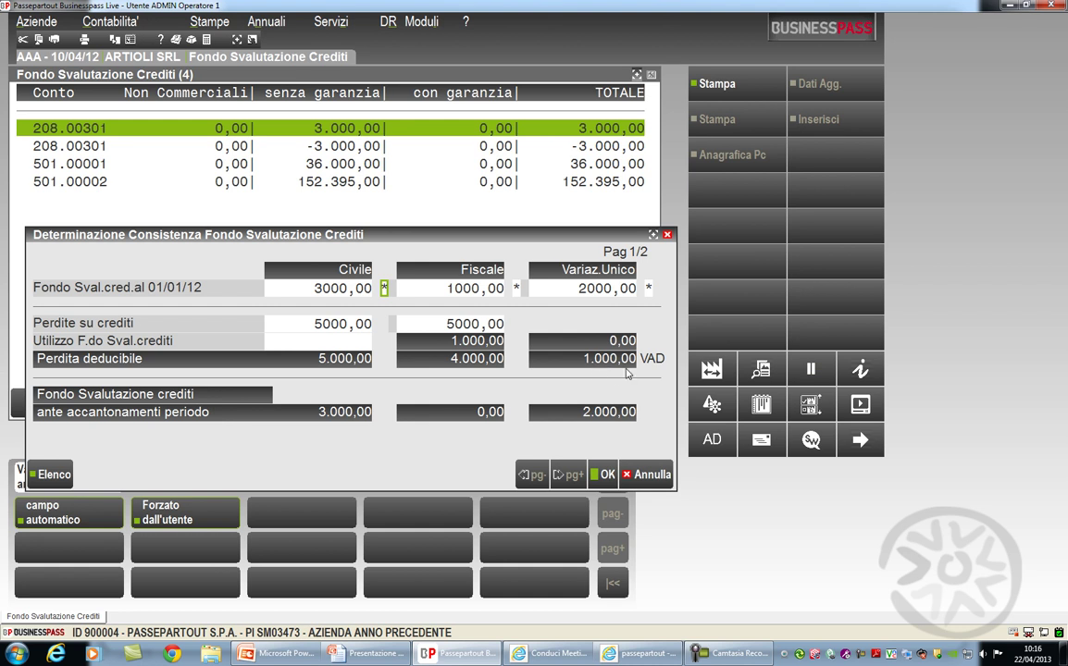
{"action": "key", "text": "Page_Down"}
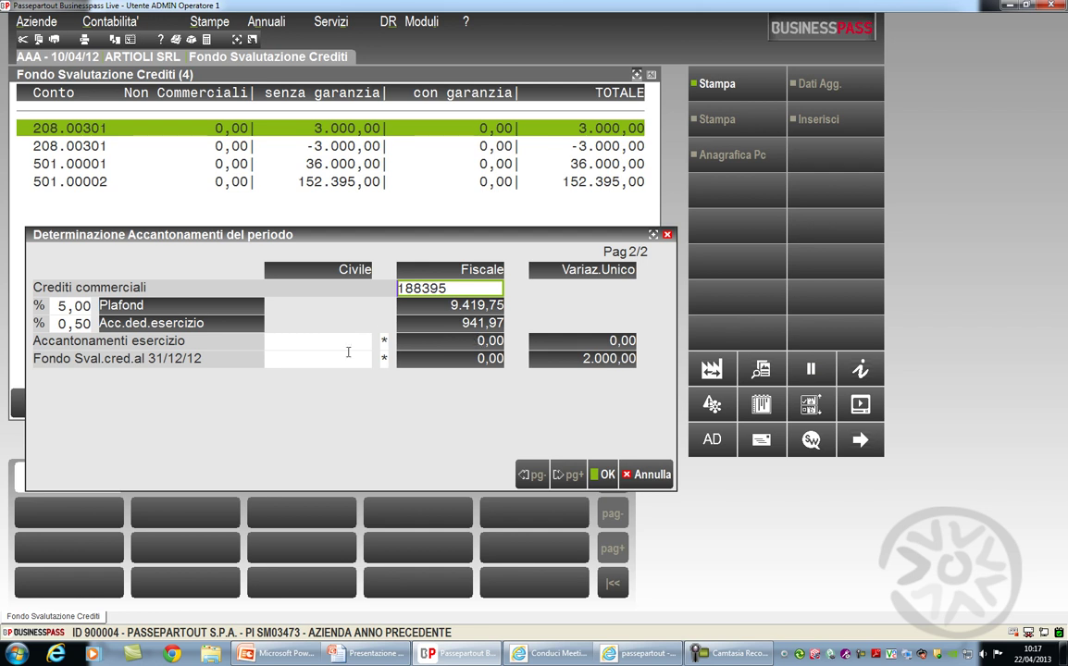
{"action": "left_click", "coordinate": [312, 349]}
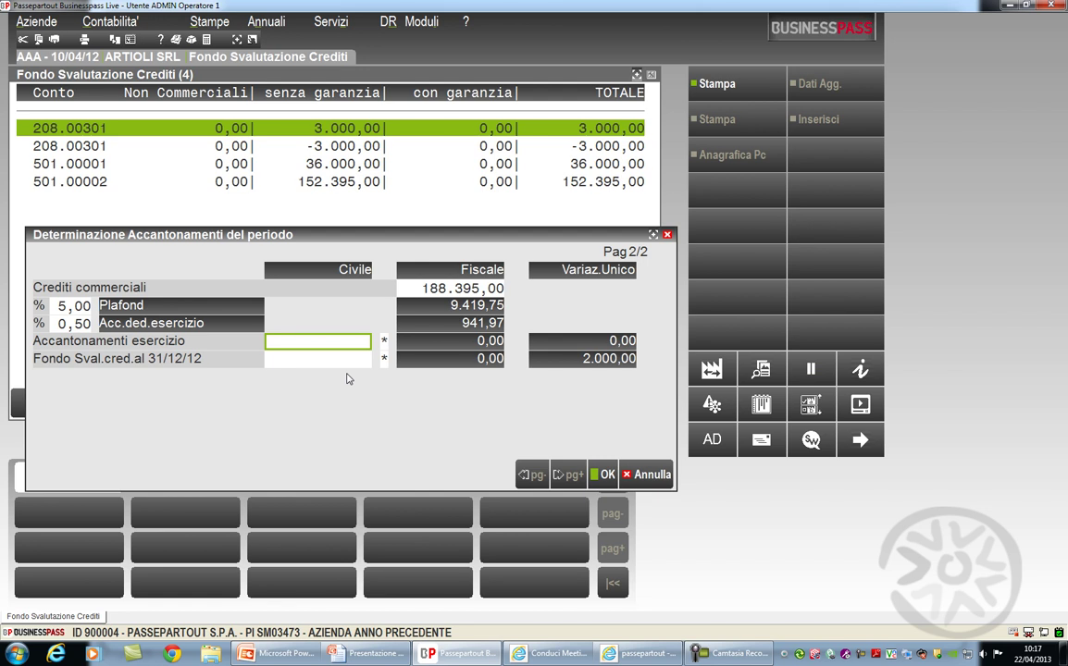
{"action": "type", "text": "000"}
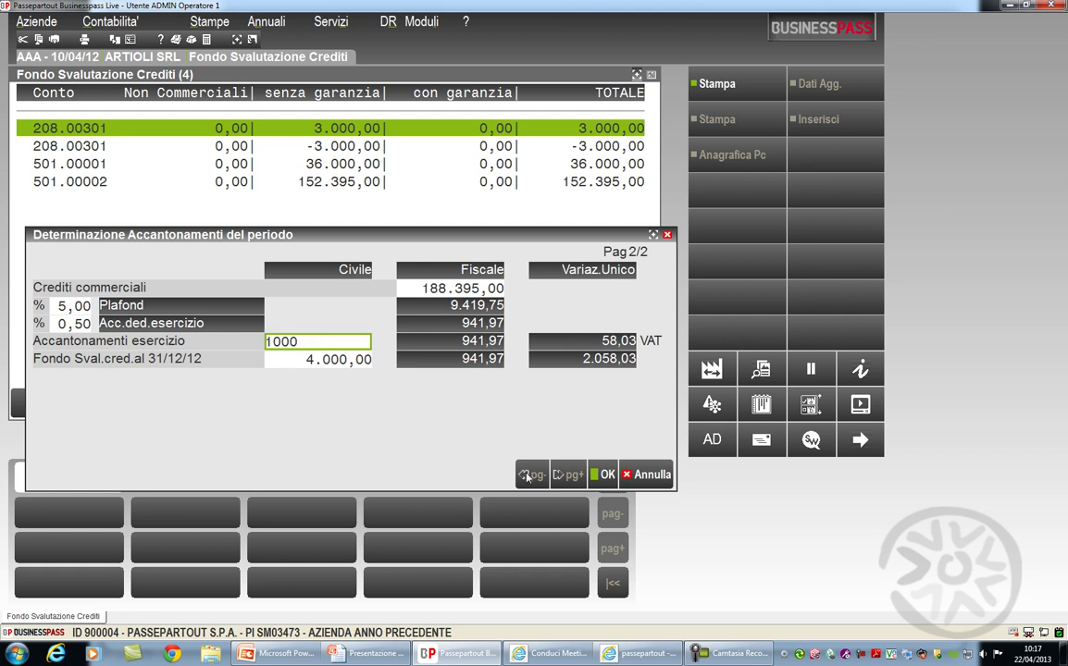
{"action": "left_click", "coordinate": [604, 475]}
Open Gestione rol among the annual operations to display the 2012 ROL prospectus
{"action": "key", "text": "Down"}
{"action": "key", "text": "Down"}
{"action": "key", "text": "Down"}
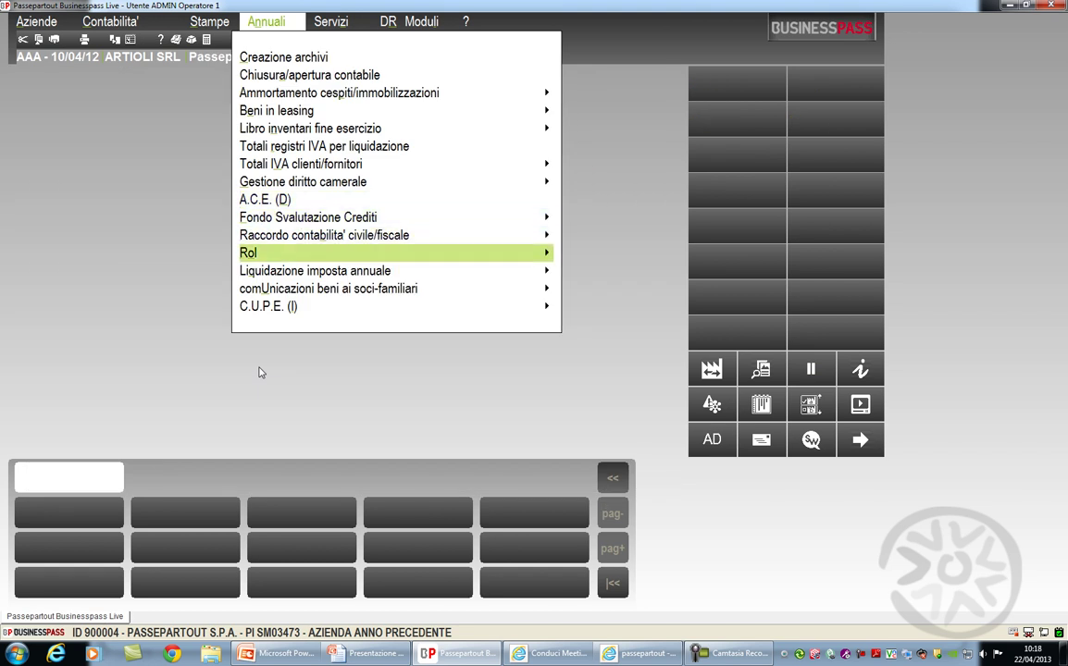
{"action": "key", "text": "Right"}
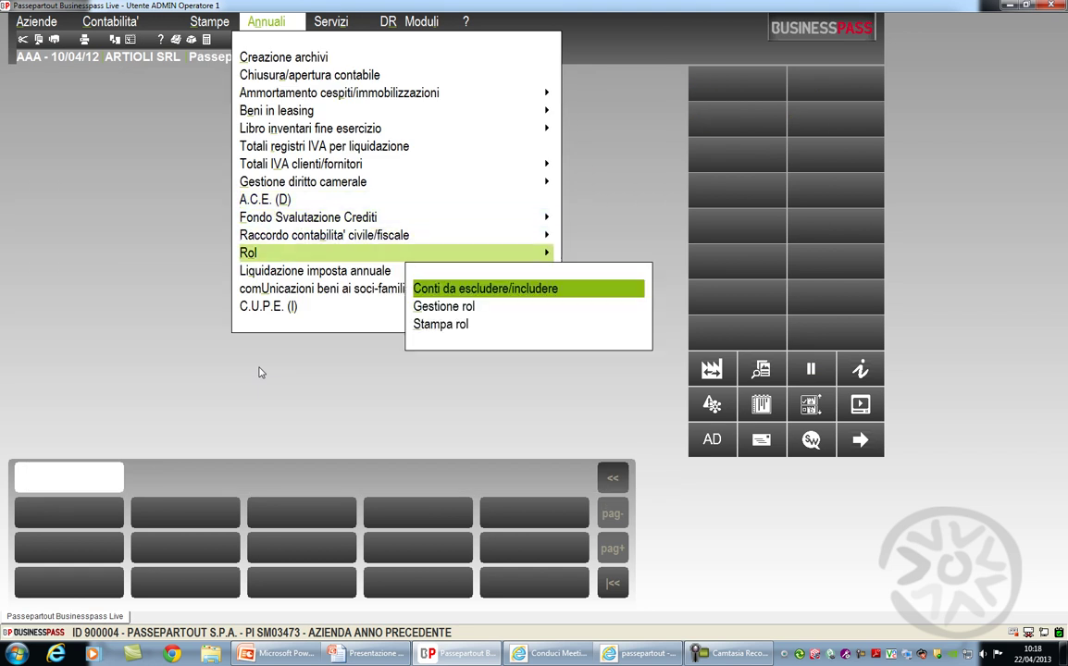
{"action": "key", "text": "Down"}
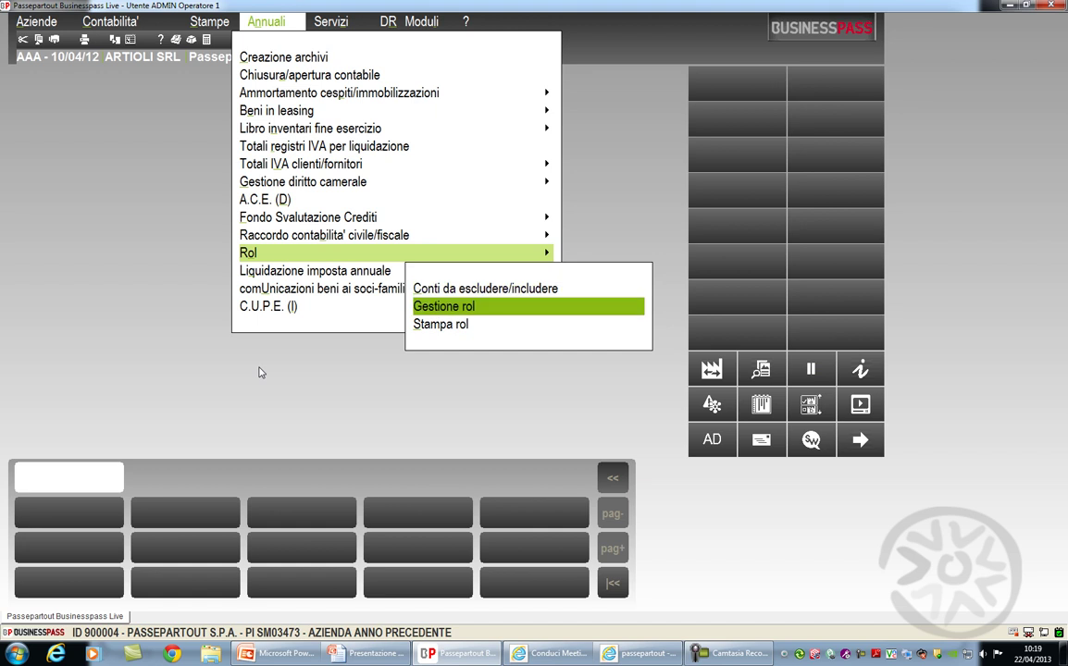
{"action": "key", "text": "Up"}
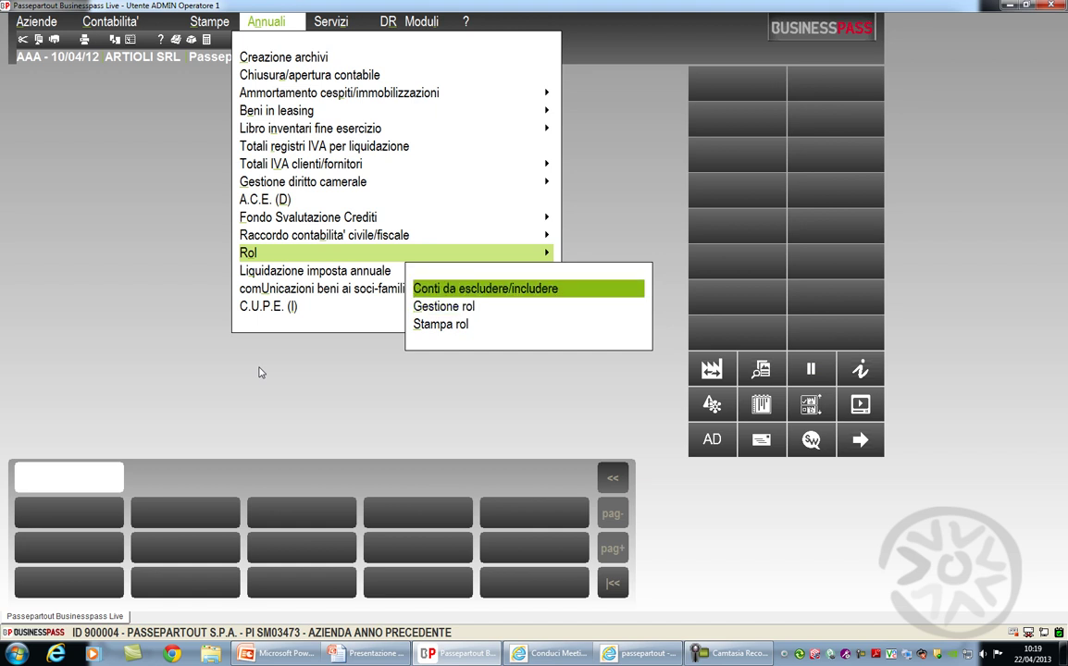
{"action": "key", "text": "Down"}
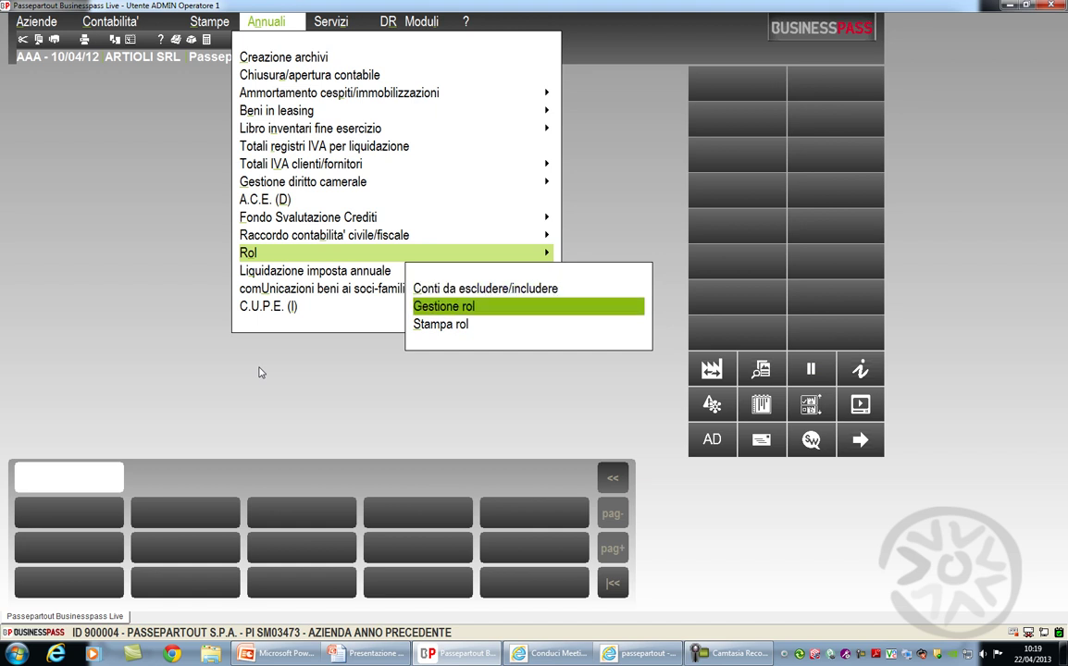
{"action": "key", "text": "Return"}
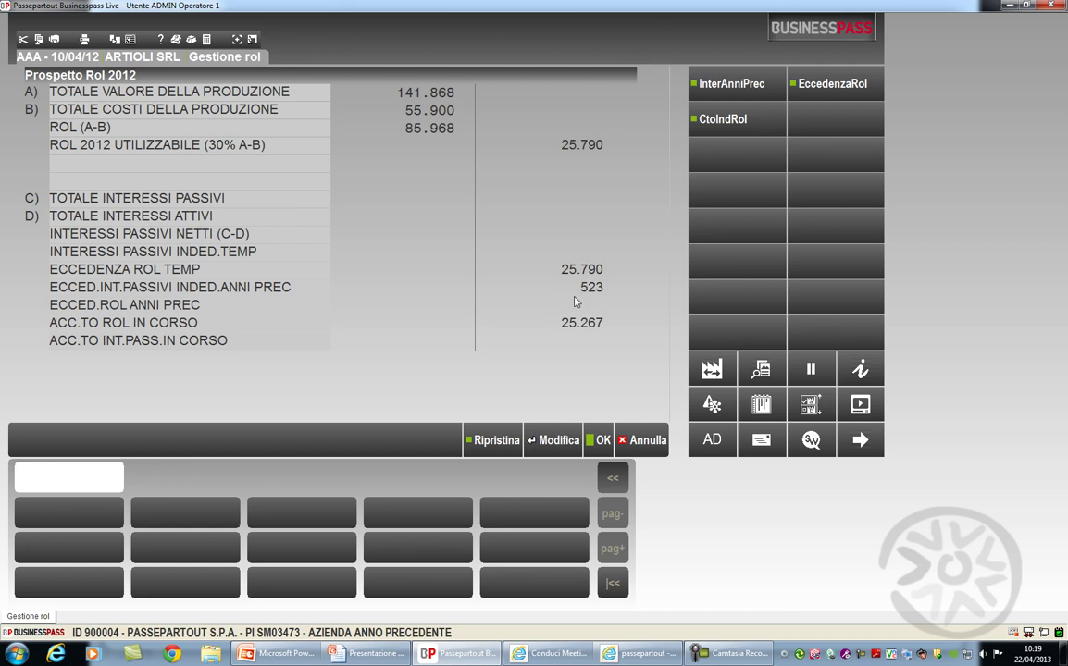
Review the prior-year tables of non-deductible interest excesses and ROL excesses, closing each one
{"action": "left_click", "coordinate": [753, 86]}
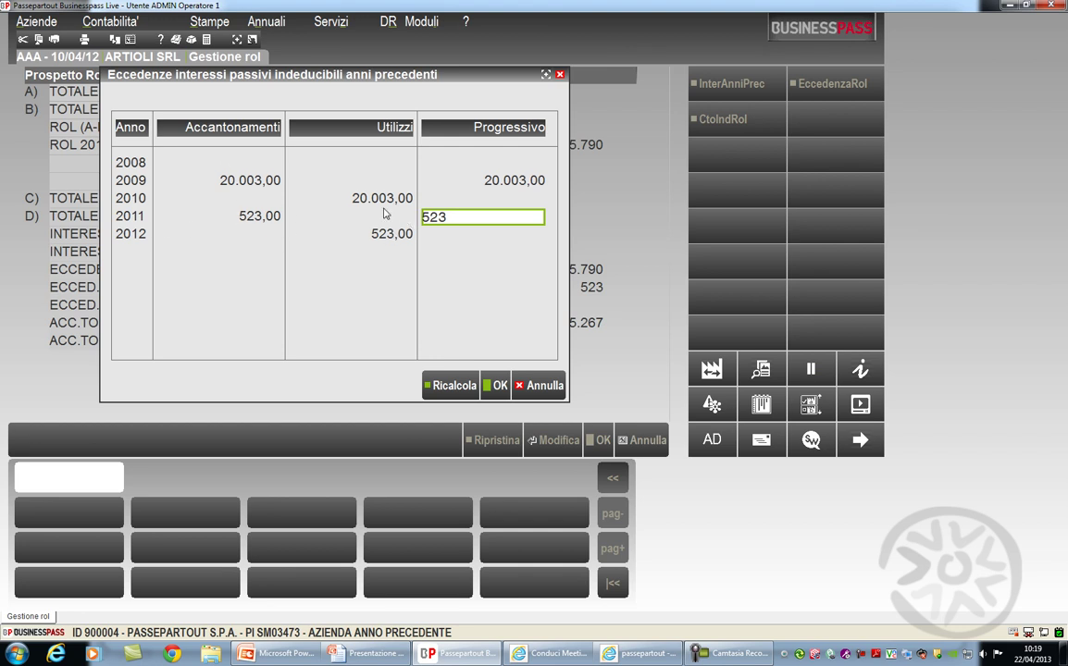
{"action": "left_click_drag", "start_coordinate": [448, 93], "coordinate": [456, 131]}
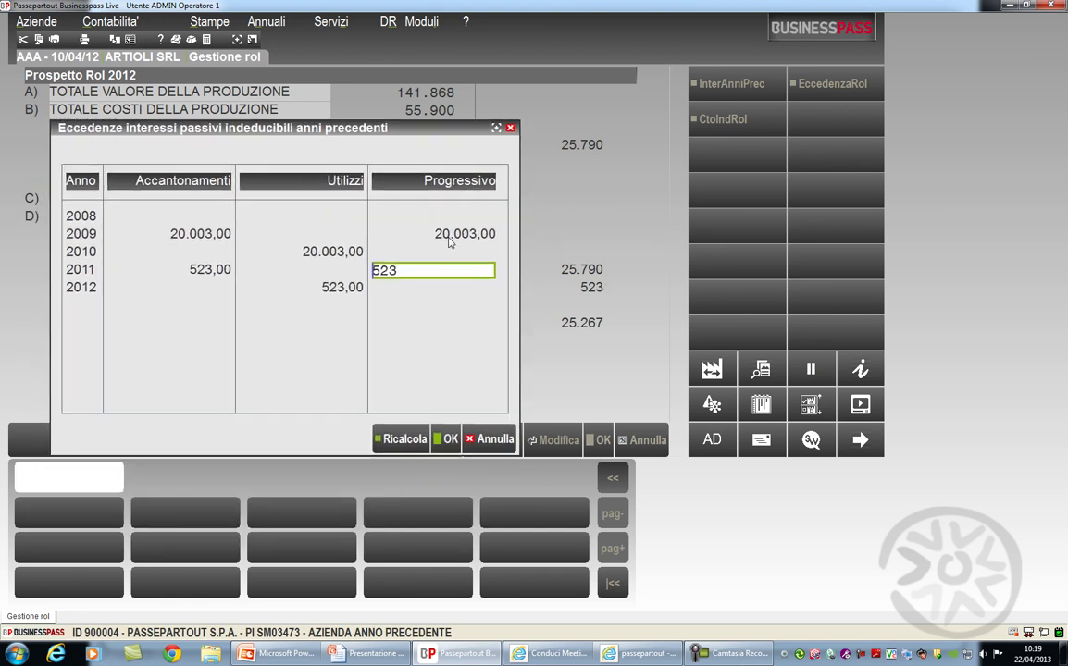
{"action": "left_click", "coordinate": [446, 438]}
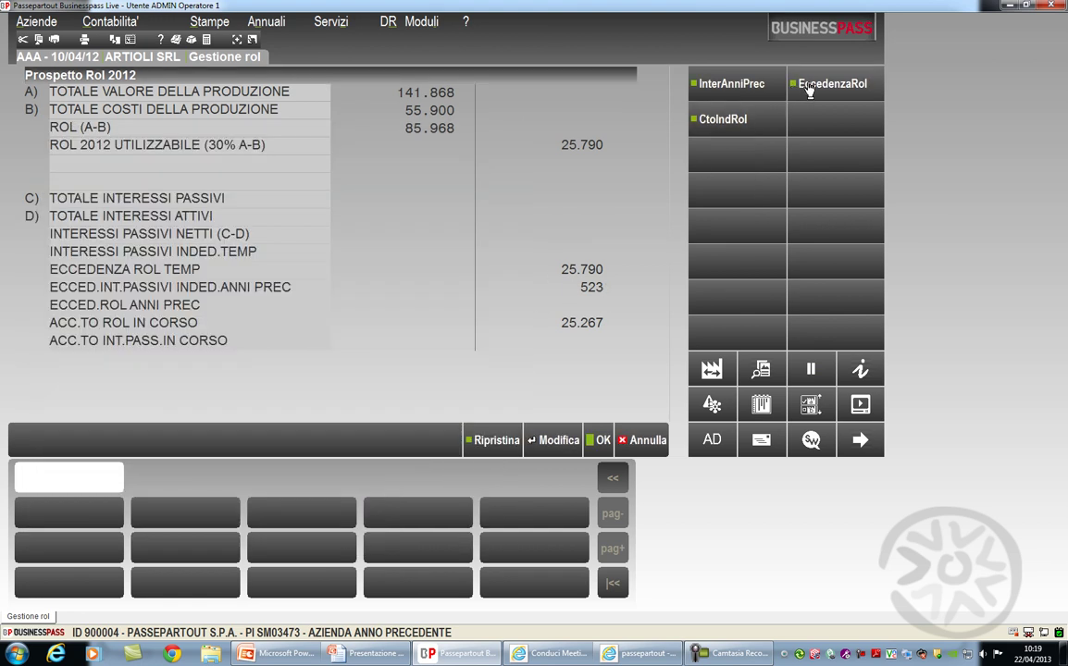
{"action": "left_click", "coordinate": [809, 85]}
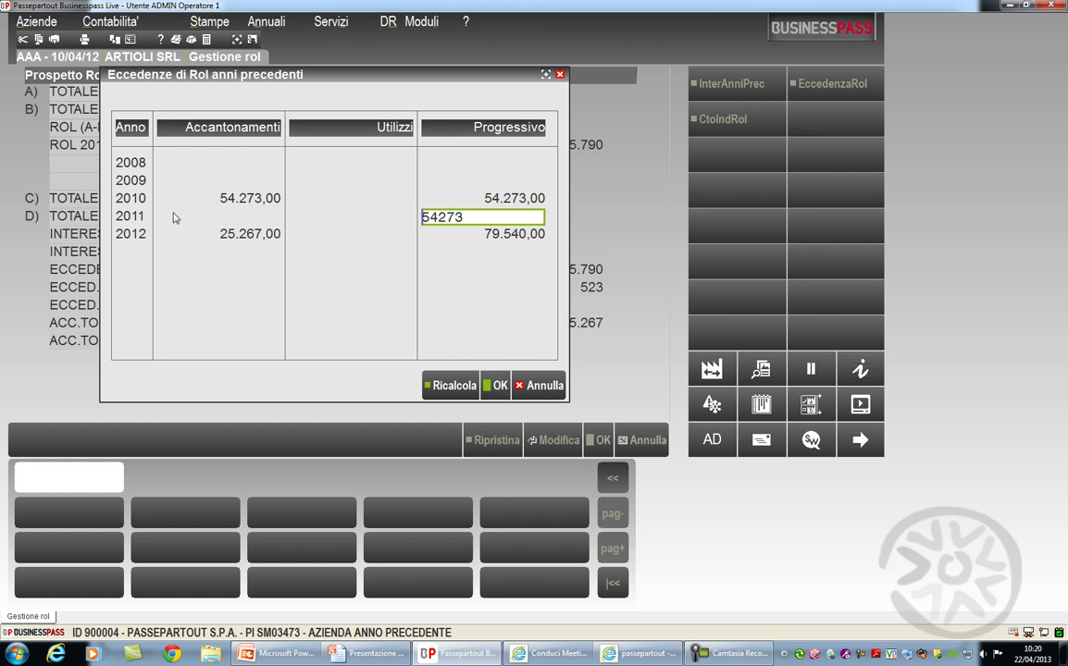
{"action": "left_click", "coordinate": [497, 385]}
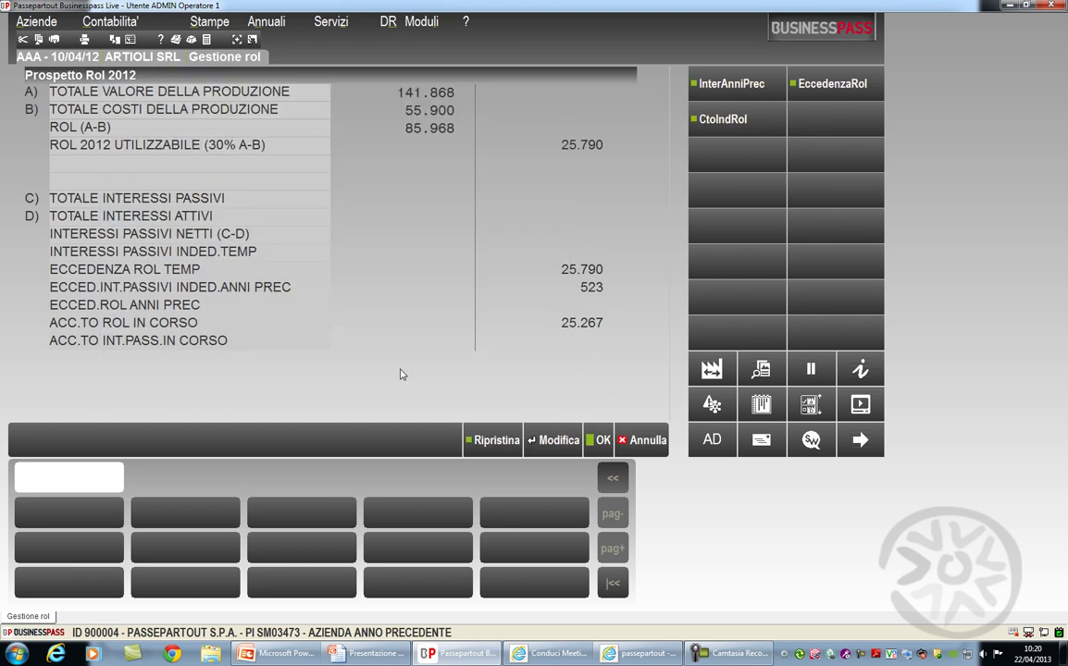
Set Totale interessi passivi to 500000 in the ROL prospectus and confirm the recalculation
{"action": "left_click", "coordinate": [559, 442]}
{"action": "key", "text": "Return"}
{"action": "type", "text": "500000"}
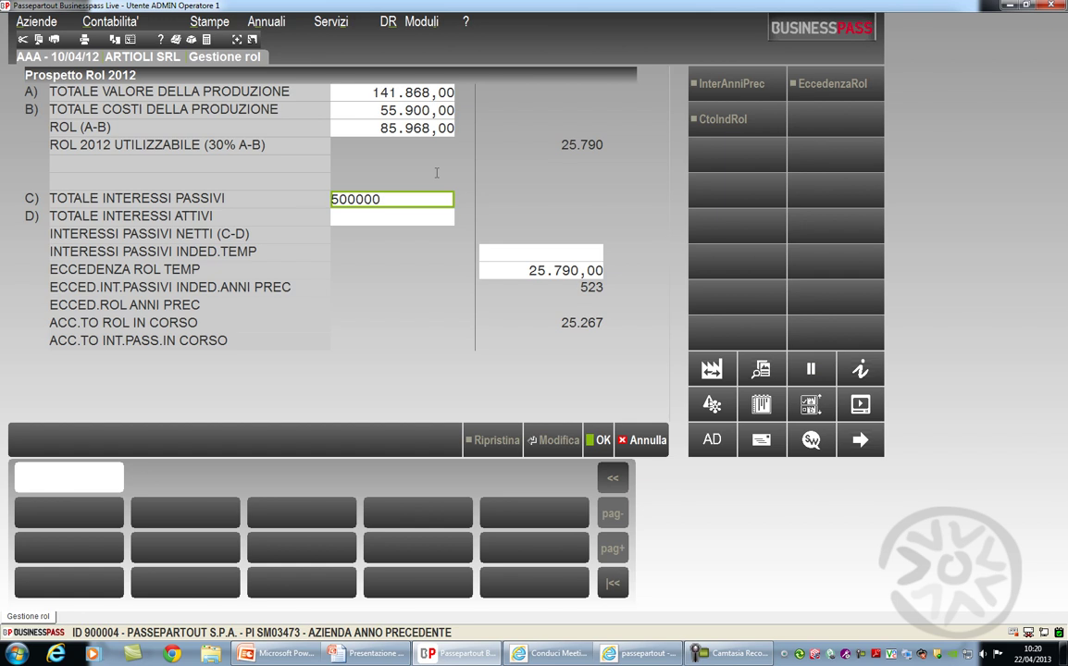
{"action": "key", "text": "Return"}
{"action": "key", "text": "Return"}
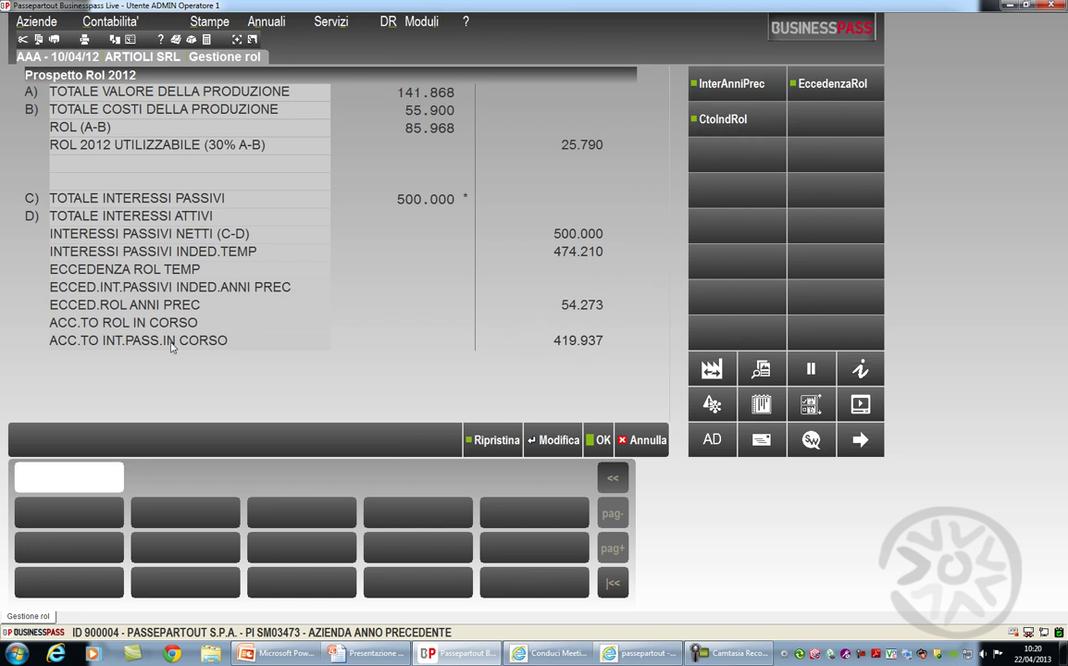
Select account 740.00100 INTERESSI PASSIVI INDED.PER ROL as the Interessi indeducibili Rol account and confirm it
{"action": "left_click", "coordinate": [736, 130]}
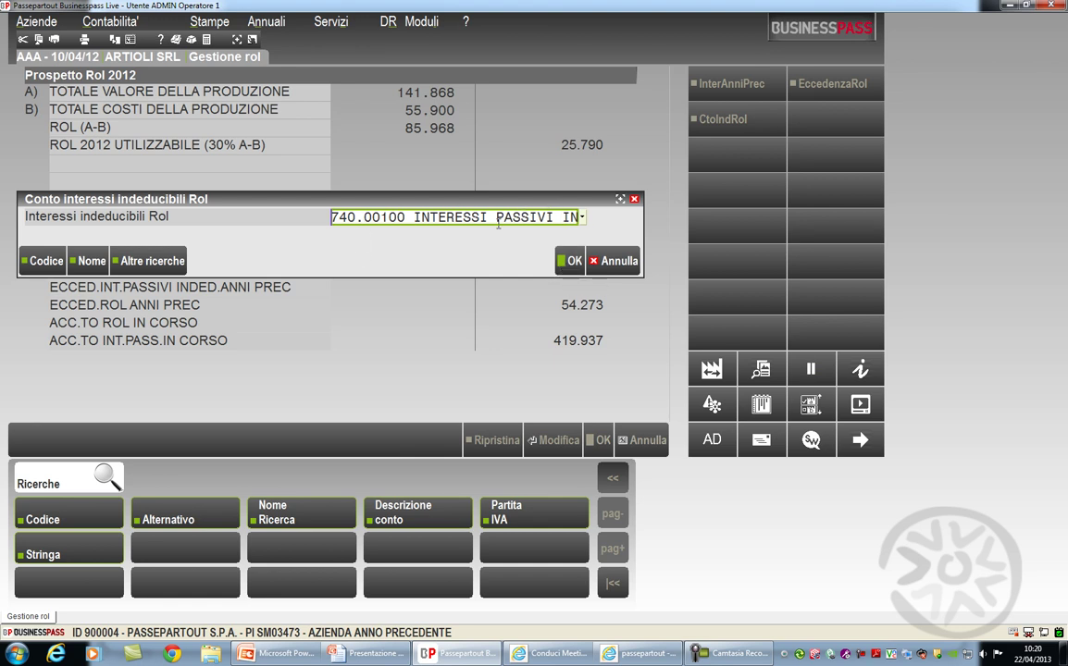
{"action": "double_click", "coordinate": [419, 217]}
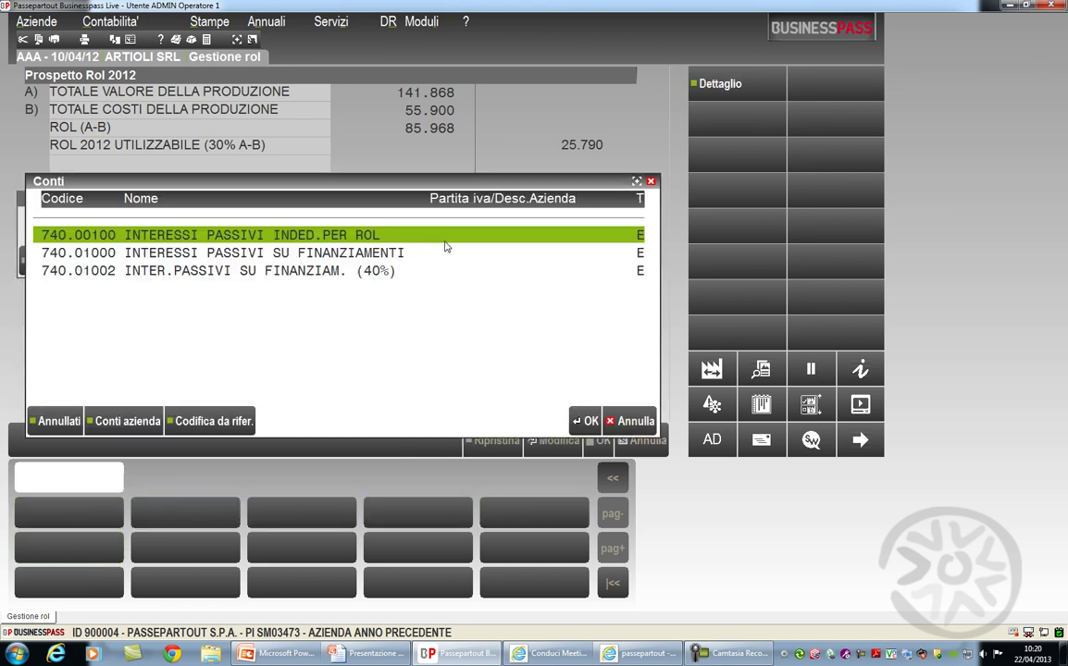
{"action": "double_click", "coordinate": [314, 240]}
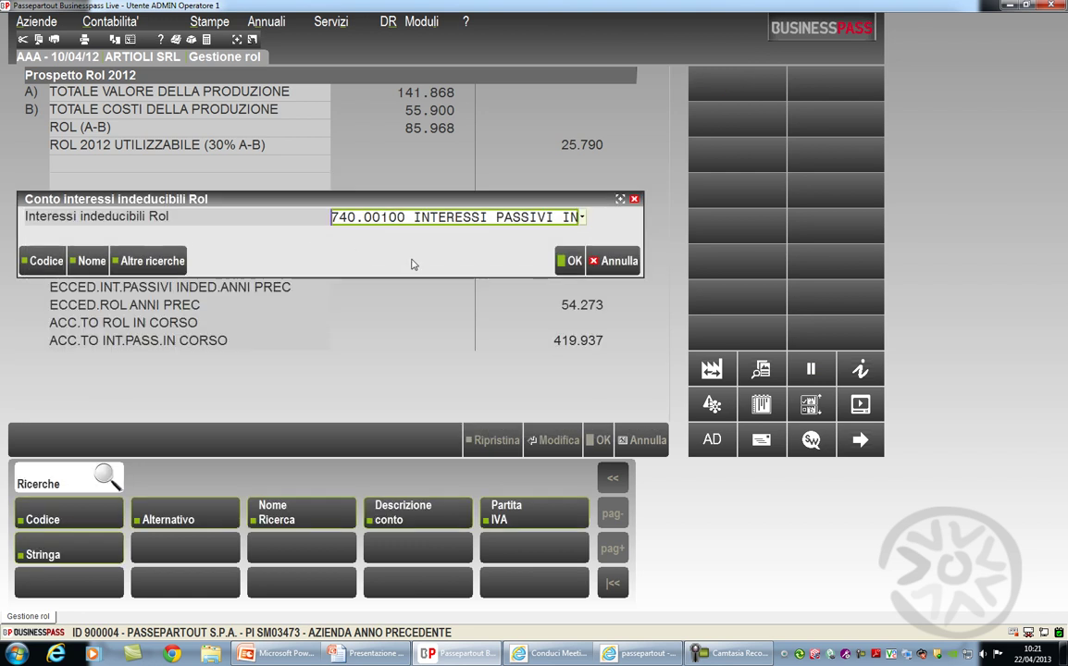
{"action": "left_click", "coordinate": [571, 262]}
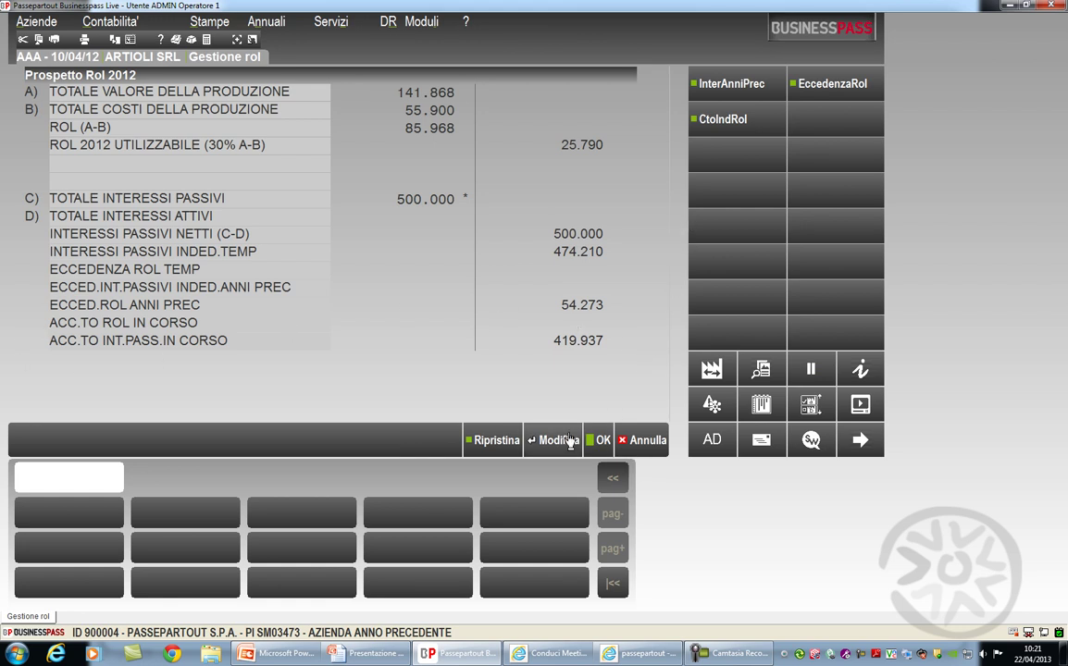
Restore all ROL prospectus amounts to their calculated values and leave the prospectus
{"action": "left_click", "coordinate": [505, 442]}
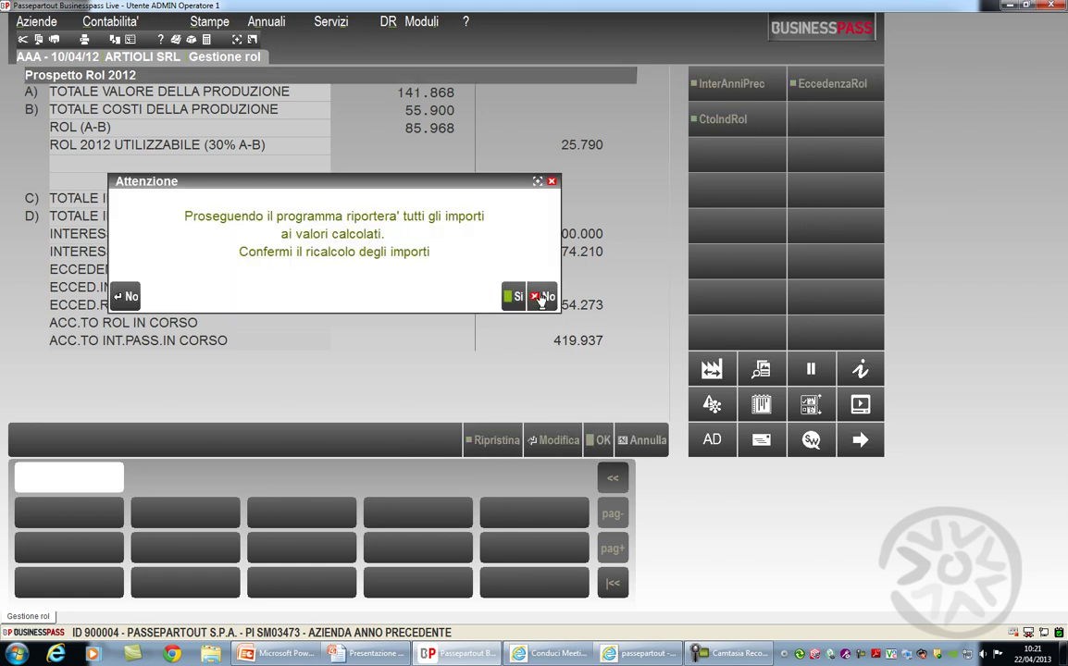
{"action": "left_click", "coordinate": [514, 297]}
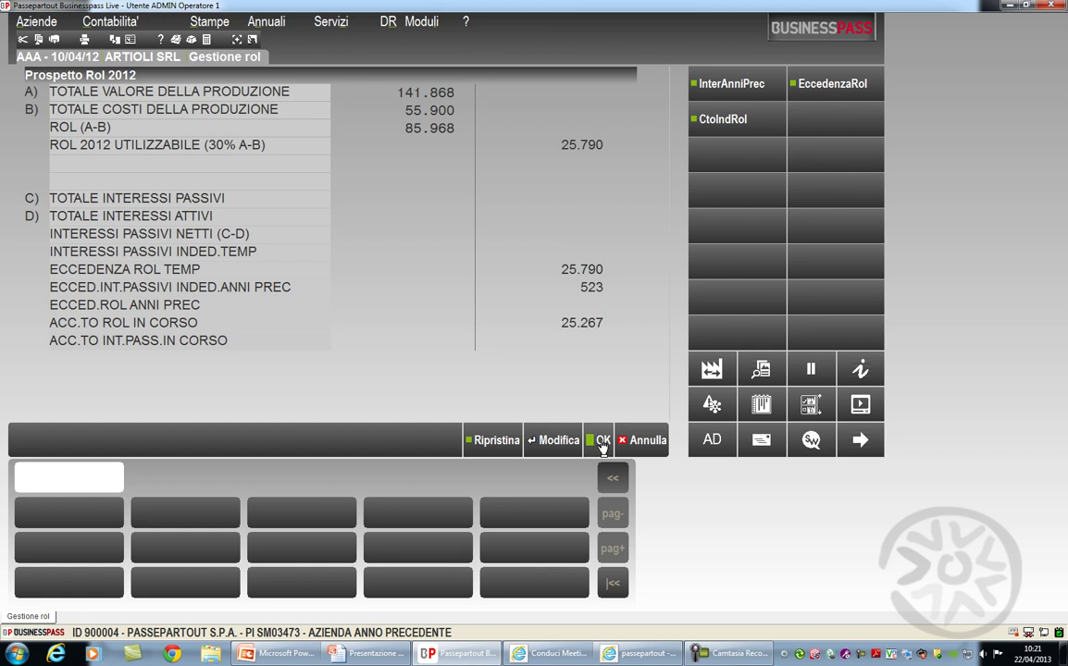
{"action": "key", "text": "Escape"}
Print the ROL processing report and examine its production value, production cost and Prospetto Gestione Rol sections
{"action": "key", "text": "Down"}
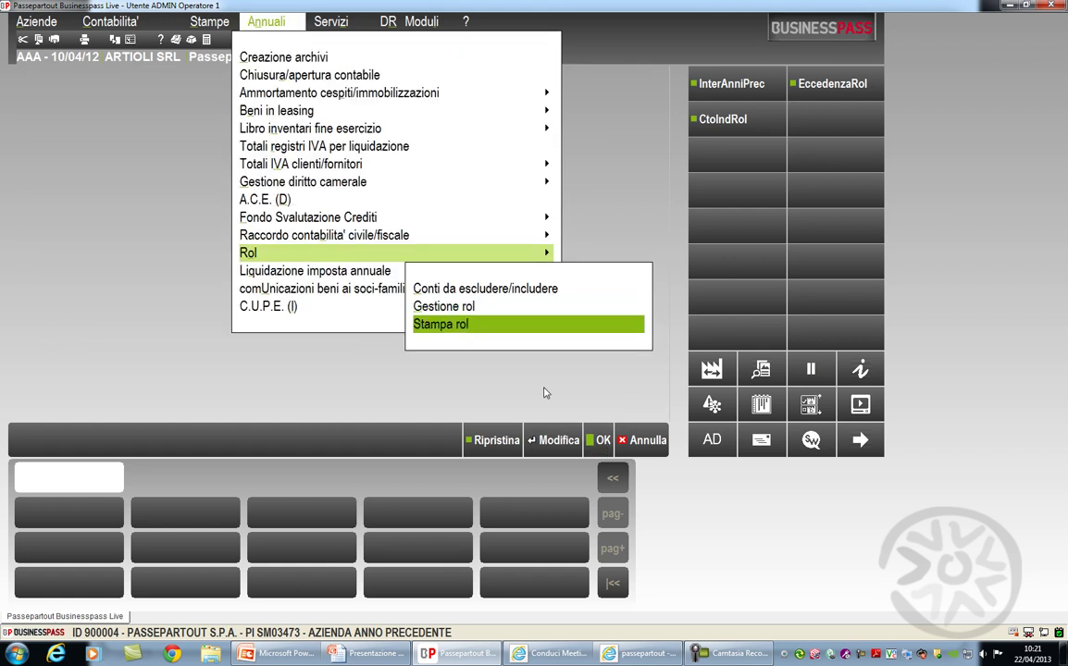
{"action": "key", "text": "Return"}
{"action": "left_click", "coordinate": [647, 437]}
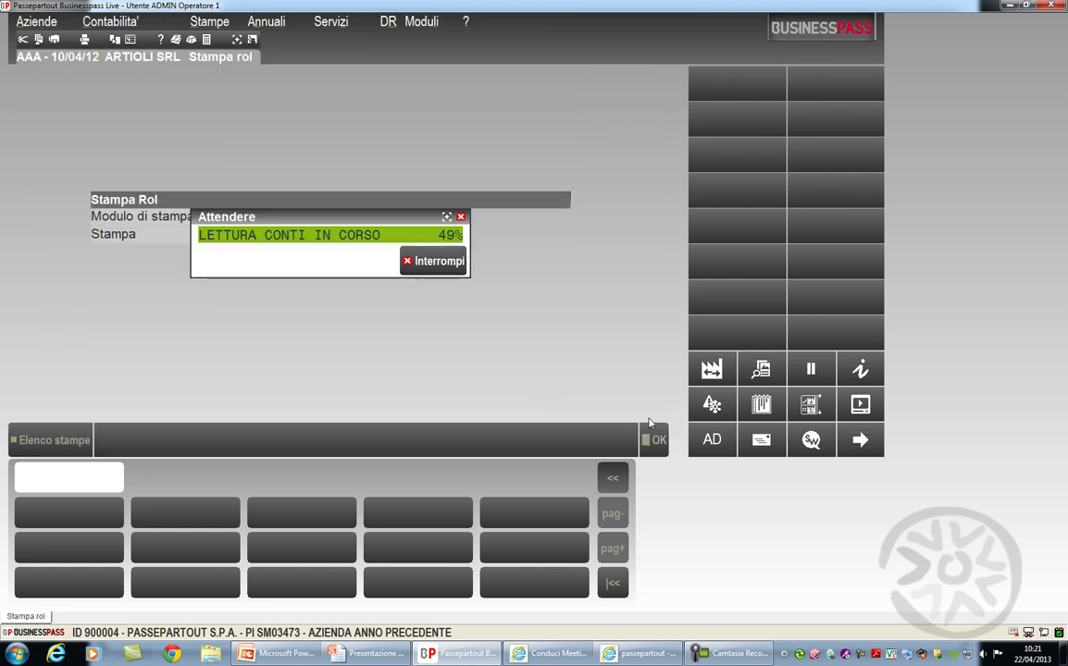
{"action": "left_click", "coordinate": [462, 277]}
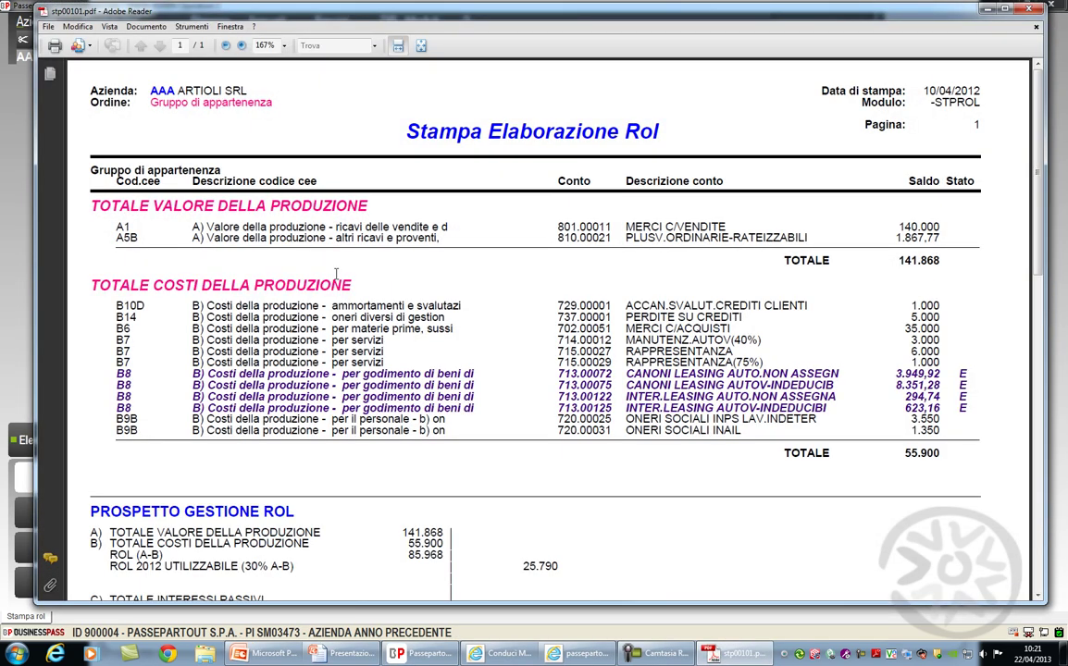
{"action": "scroll", "coordinate": [664, 255], "scroll_direction": "down", "scroll_amount": 1}
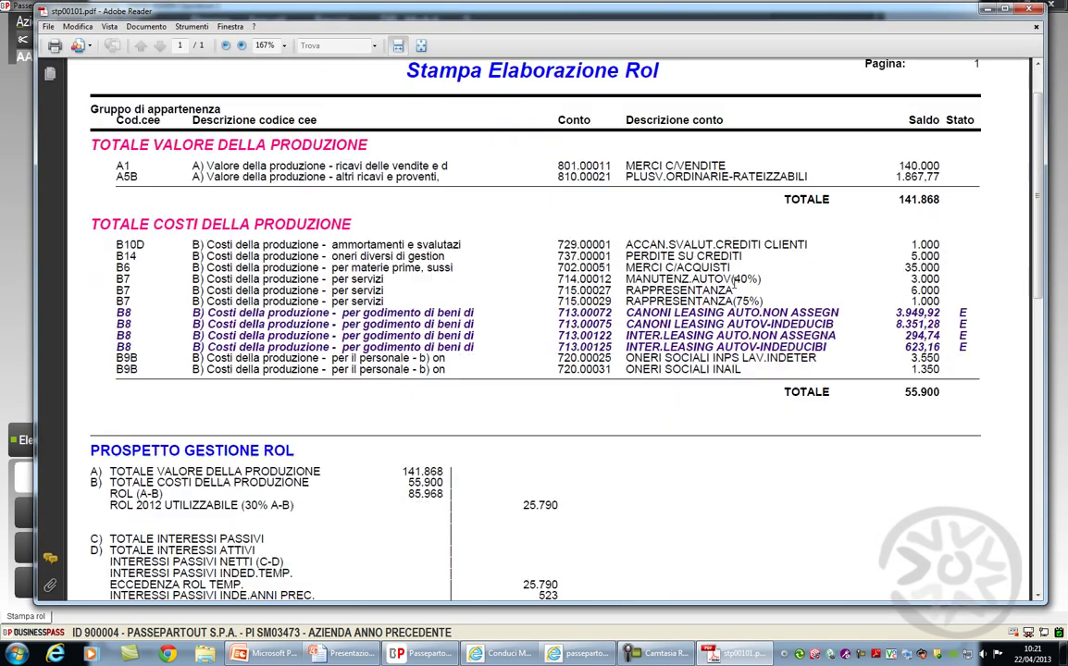
Examine the excluded leasing cost accounts, the Prospetto Gestione Rol and the non-deductible interest and ROL surplus tables in the report
{"action": "left_click_drag", "start_coordinate": [206, 313], "coordinate": [971, 317]}
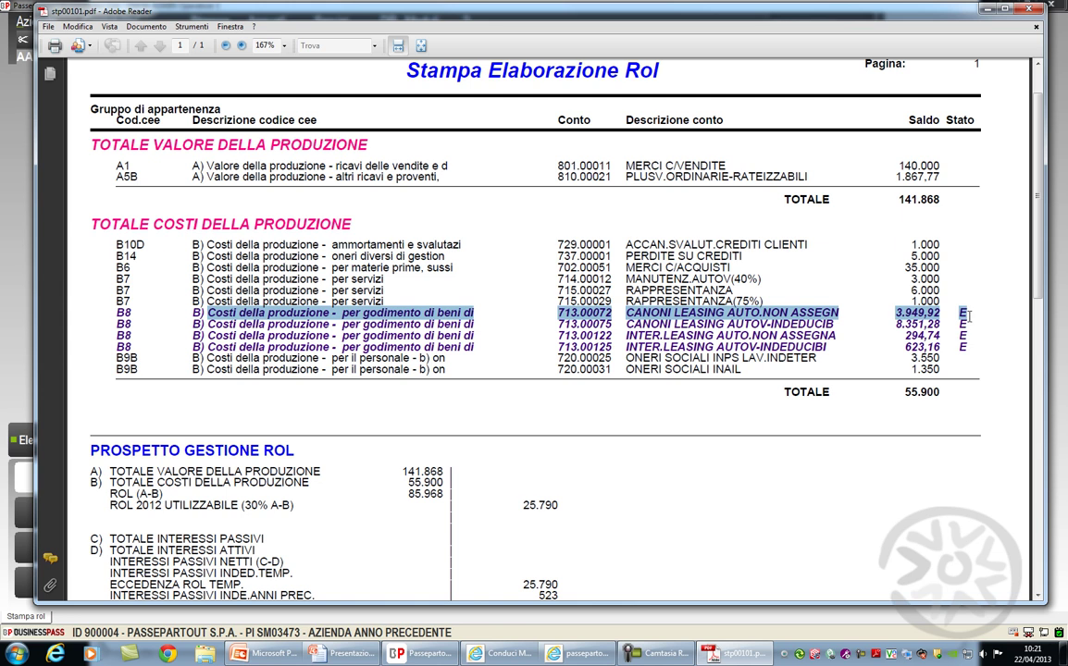
{"action": "left_click", "coordinate": [894, 315]}
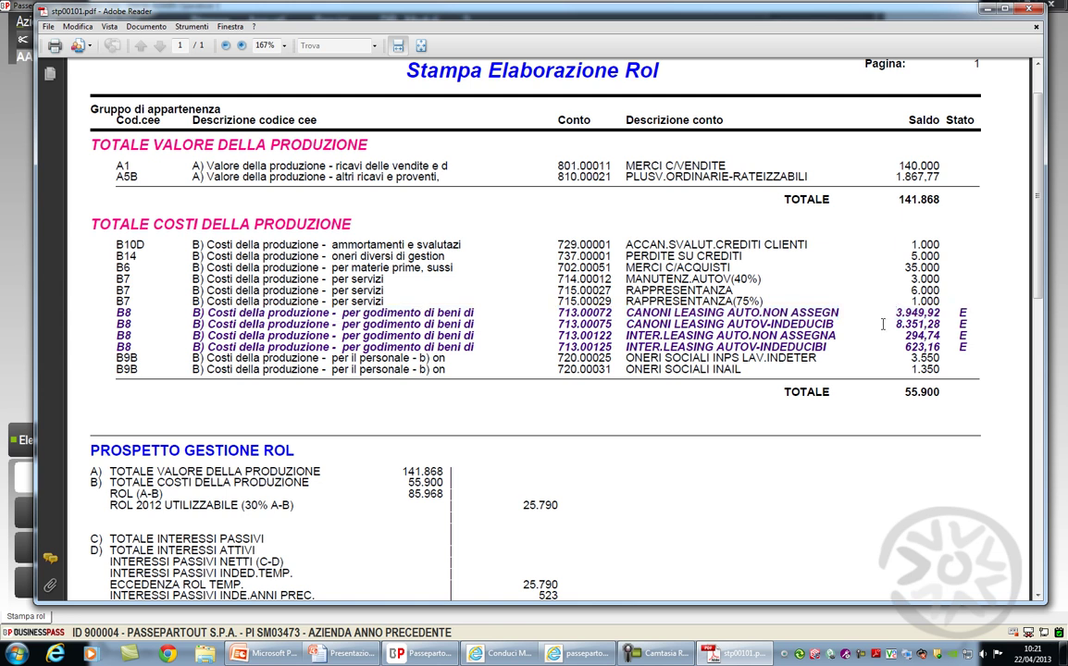
{"action": "left_click", "coordinate": [970, 314], "text": "shift"}
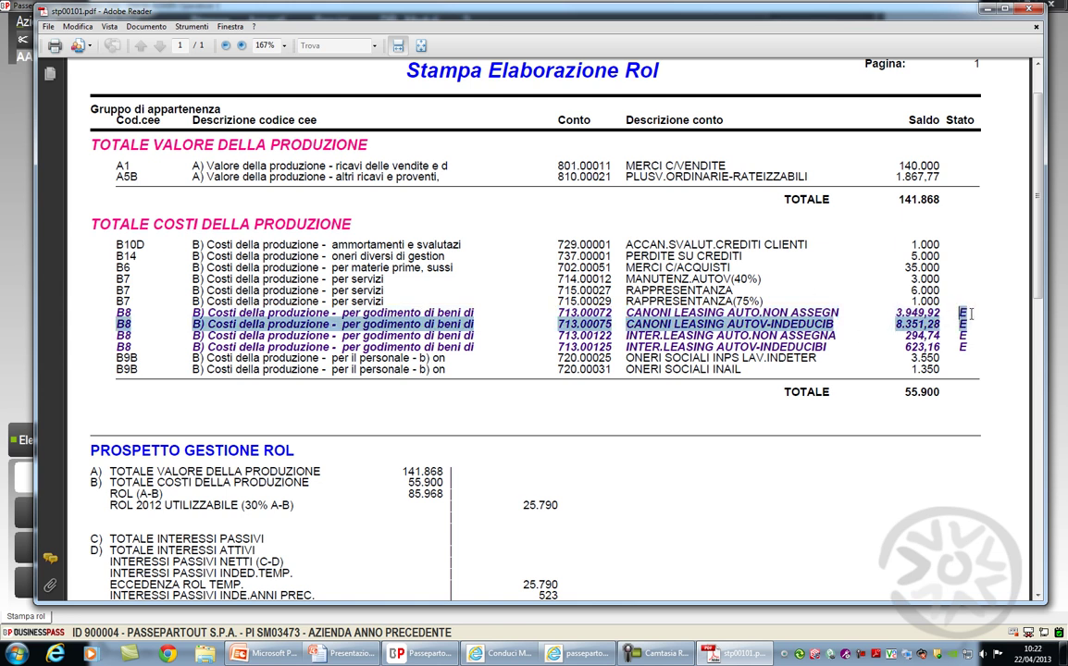
{"action": "left_click", "coordinate": [873, 341]}
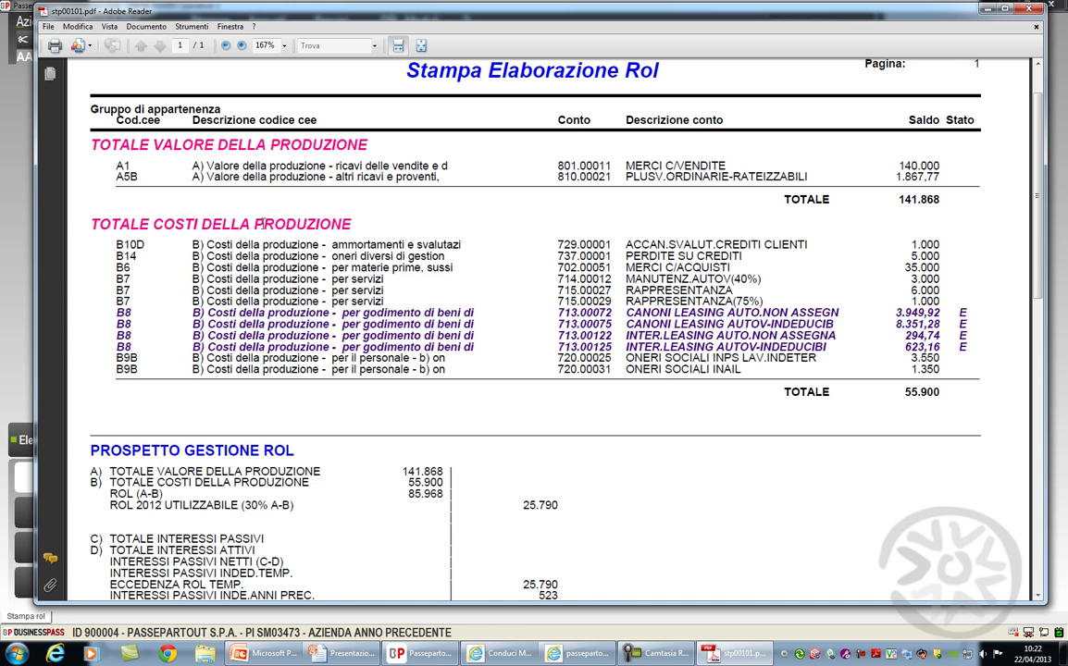
{"action": "scroll", "coordinate": [413, 453], "scroll_direction": "down", "scroll_amount": 3}
{"action": "scroll", "coordinate": [413, 455], "scroll_direction": "down", "scroll_amount": 1}
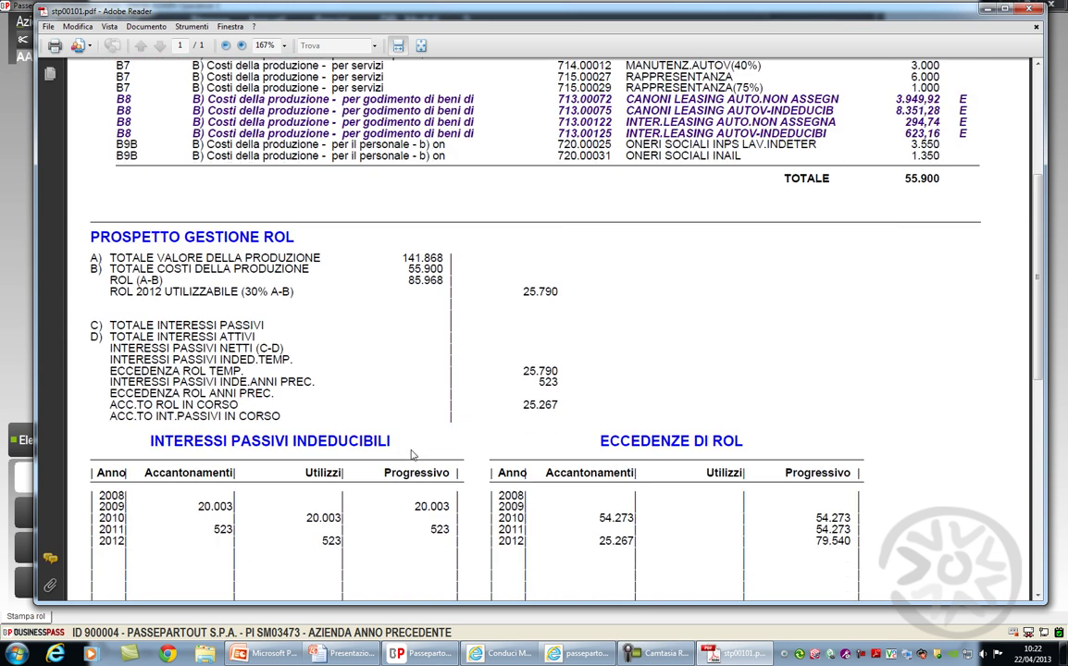
{"action": "scroll", "coordinate": [266, 370], "scroll_direction": "down", "scroll_amount": 2}
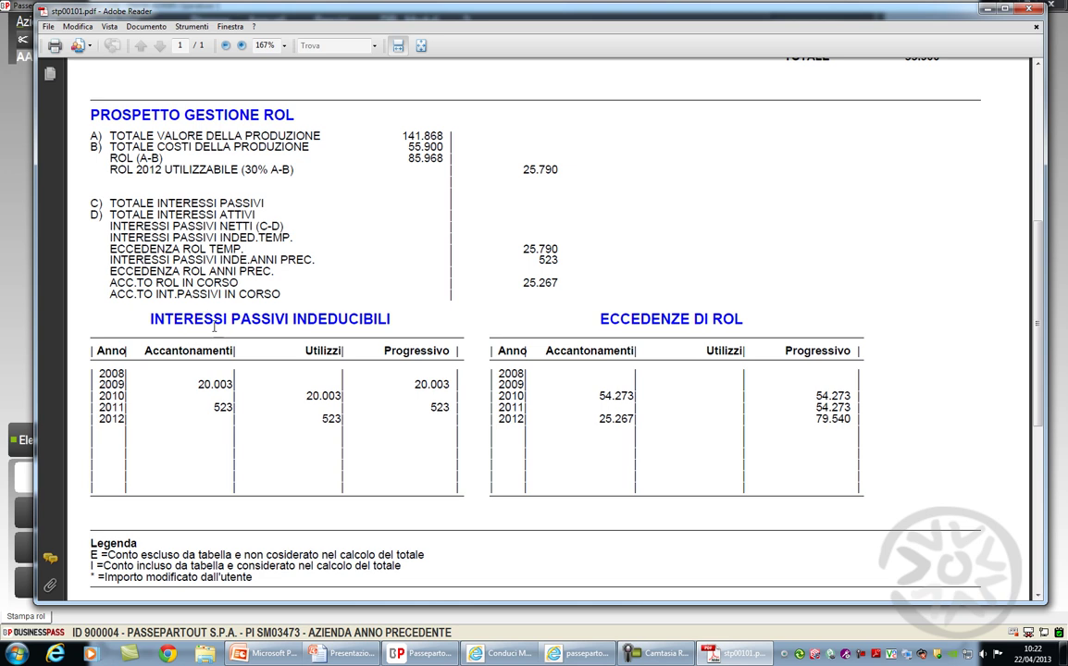
{"action": "scroll", "coordinate": [779, 231], "scroll_direction": "down", "scroll_amount": 1}
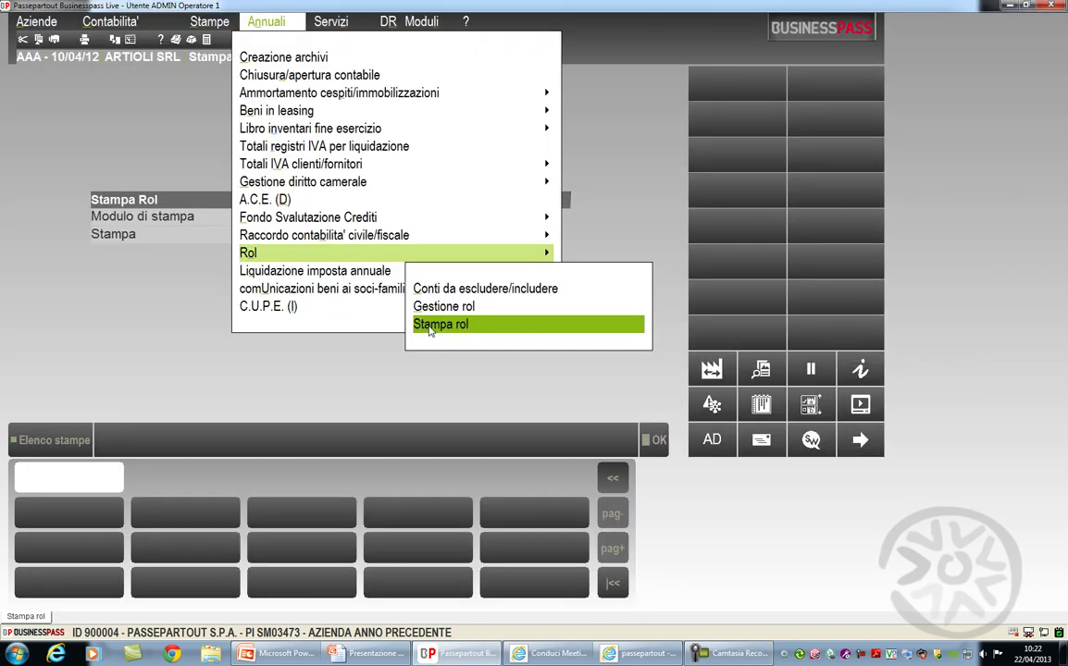
Review the 2012 ROL prospectus under Gestione rol and leave it without changes
{"action": "key", "text": "Up"}
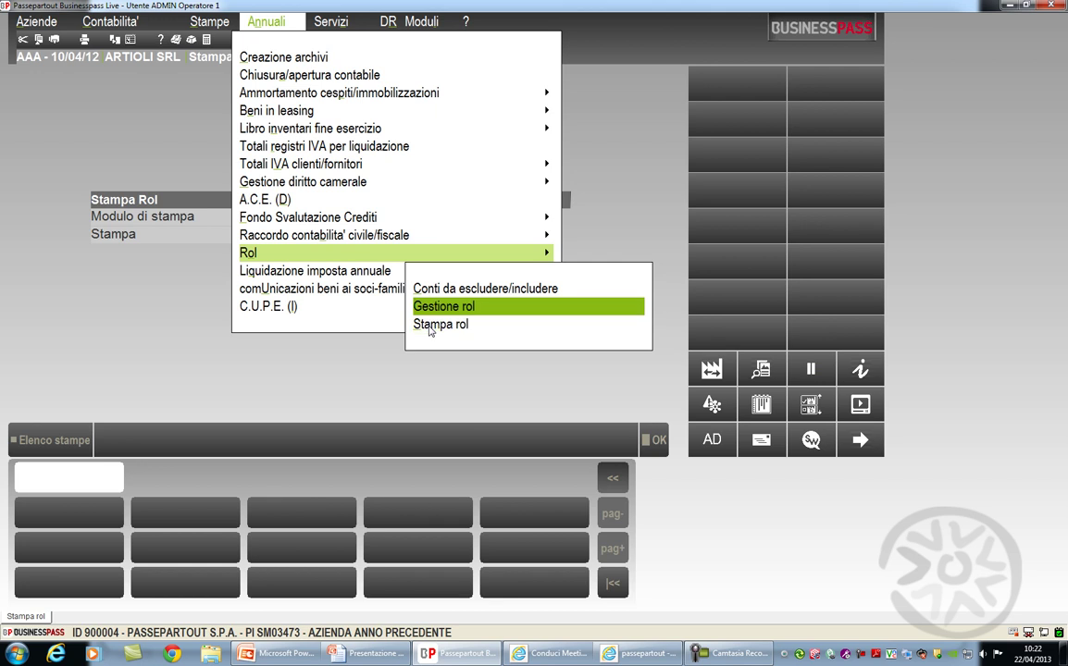
{"action": "key", "text": "Return"}
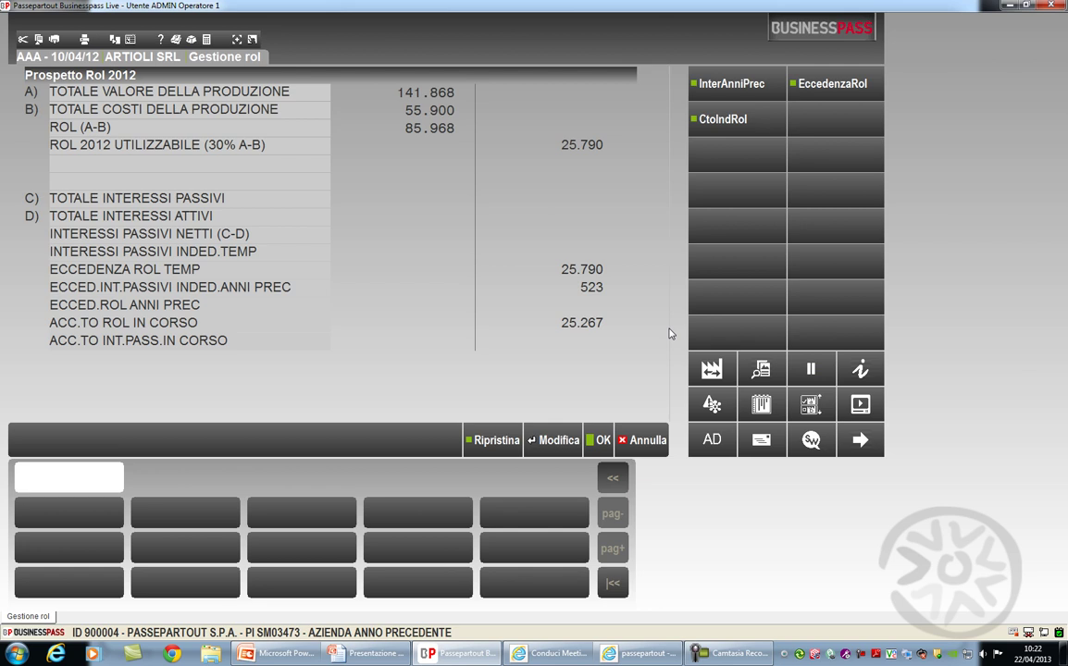
{"action": "key", "text": "Escape"}
Open the A.C.E. processing for 2012 and examine the ACE amounts of previous years and the prior-years stratification
{"action": "key", "text": "Up"}
{"action": "key", "text": "Up"}
{"action": "key", "text": "Up"}
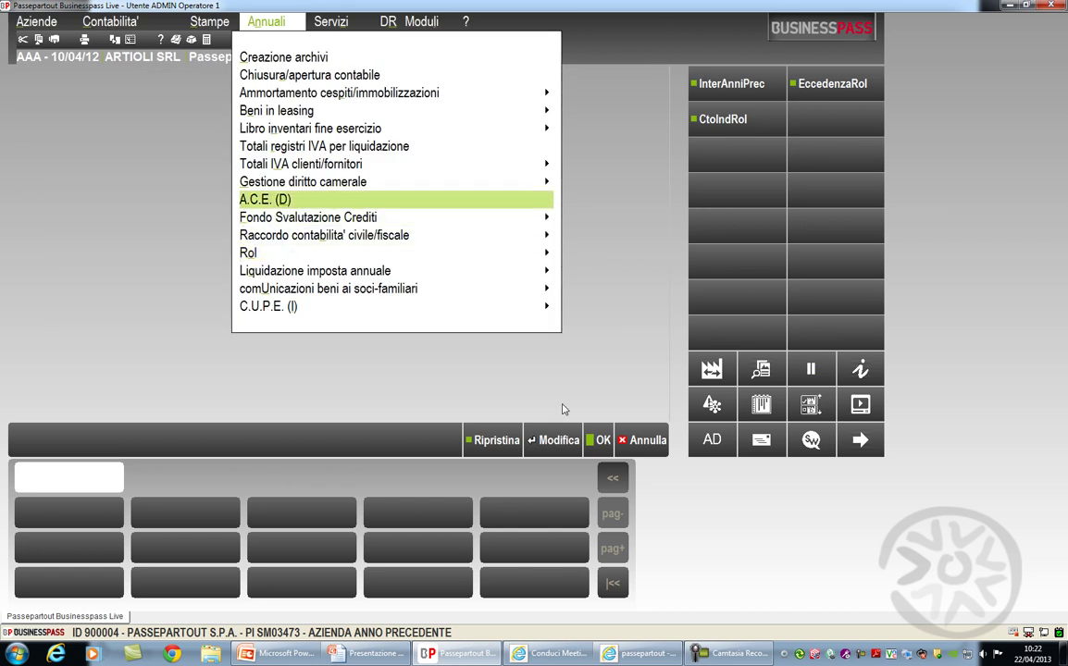
{"action": "key", "text": "Return"}
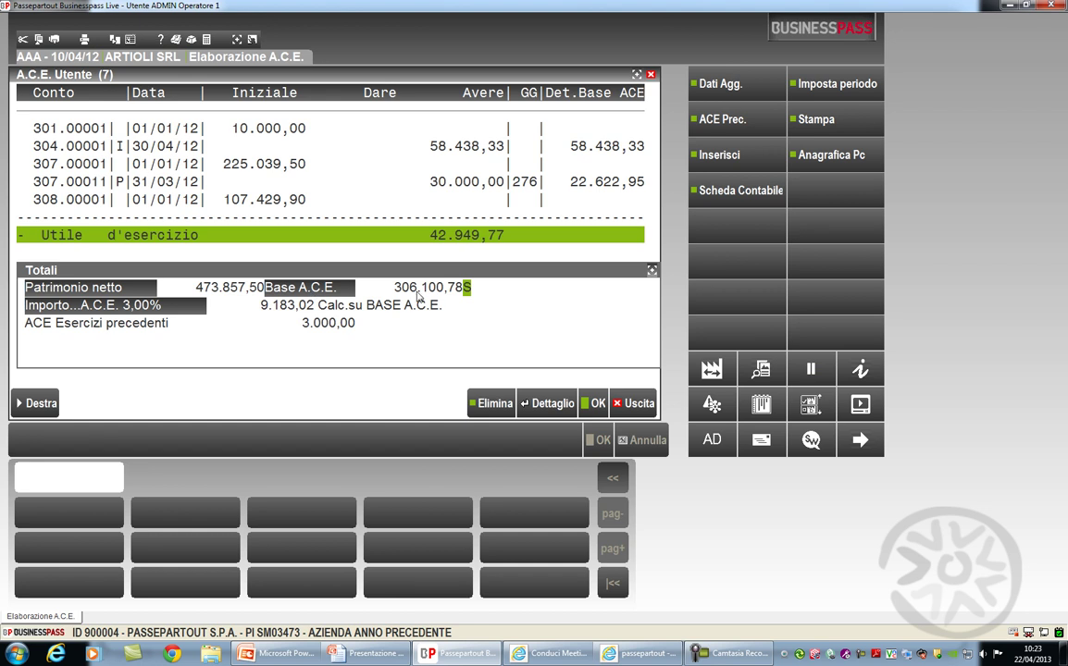
{"action": "left_click", "coordinate": [727, 133]}
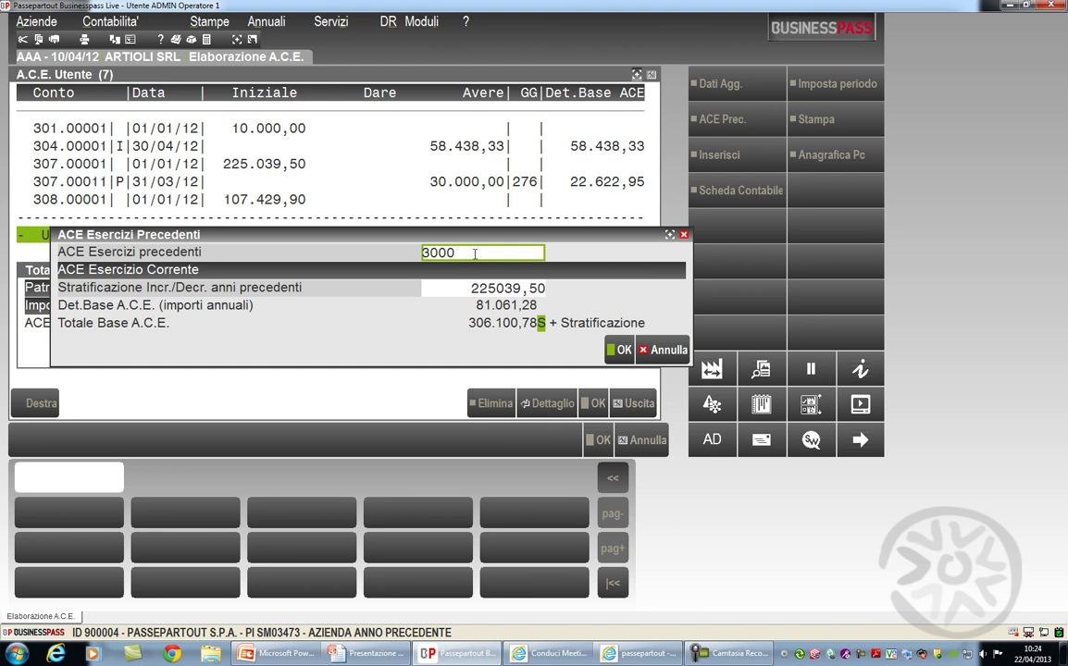
{"action": "left_click", "coordinate": [450, 288]}
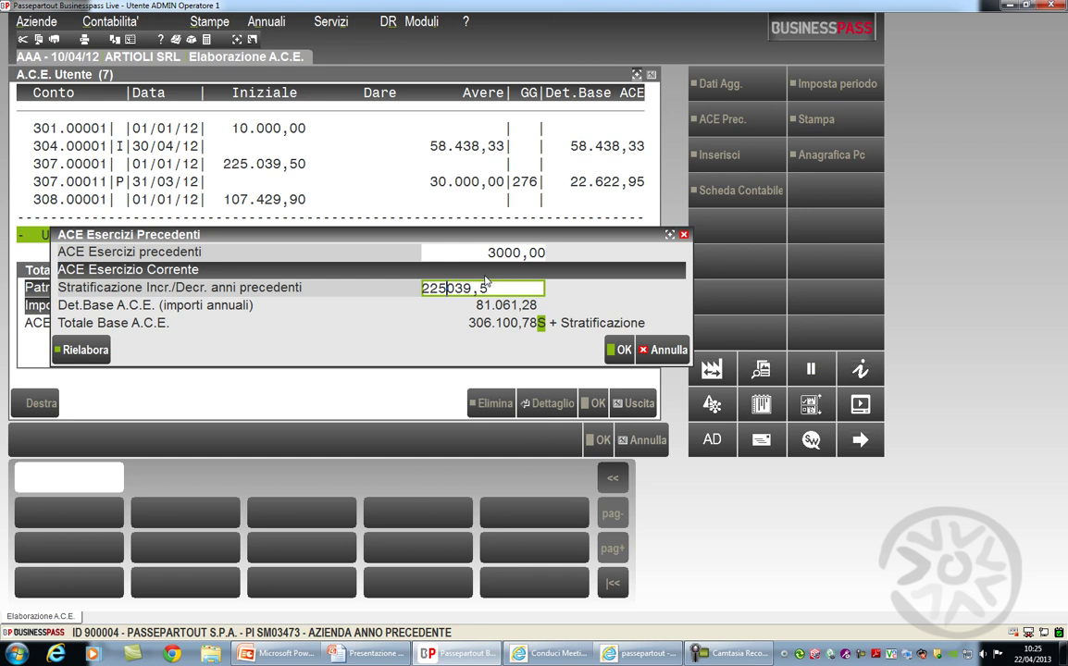
{"action": "key", "text": "Up"}
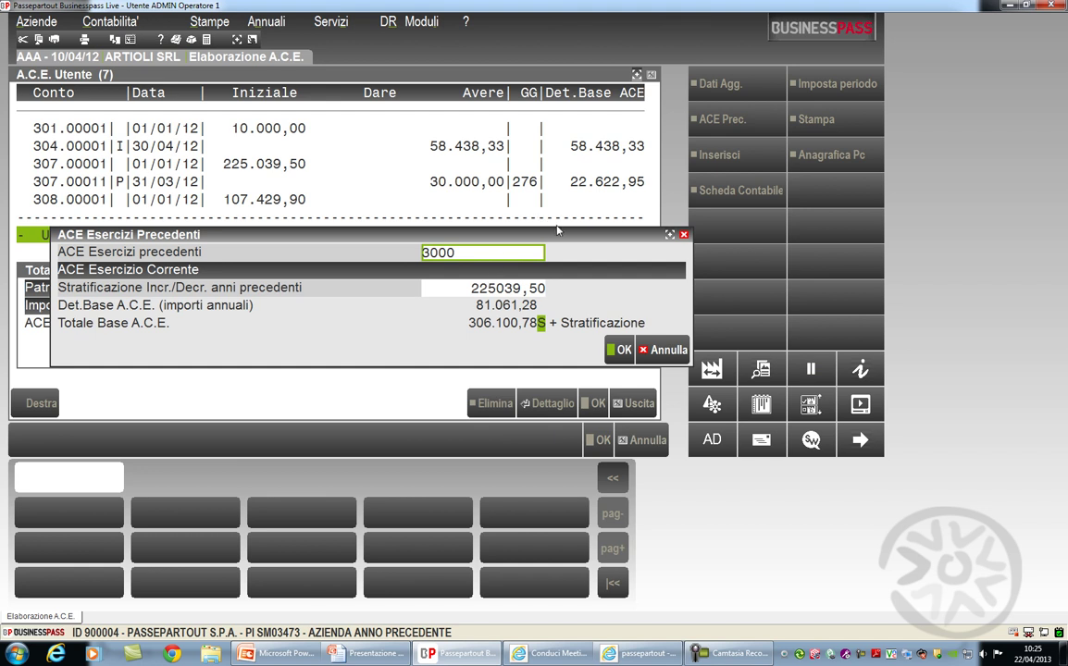
Clear the Stratificazione Incr./Decr. anni precedenti amount and reprocess it
{"action": "left_click", "coordinate": [460, 287]}
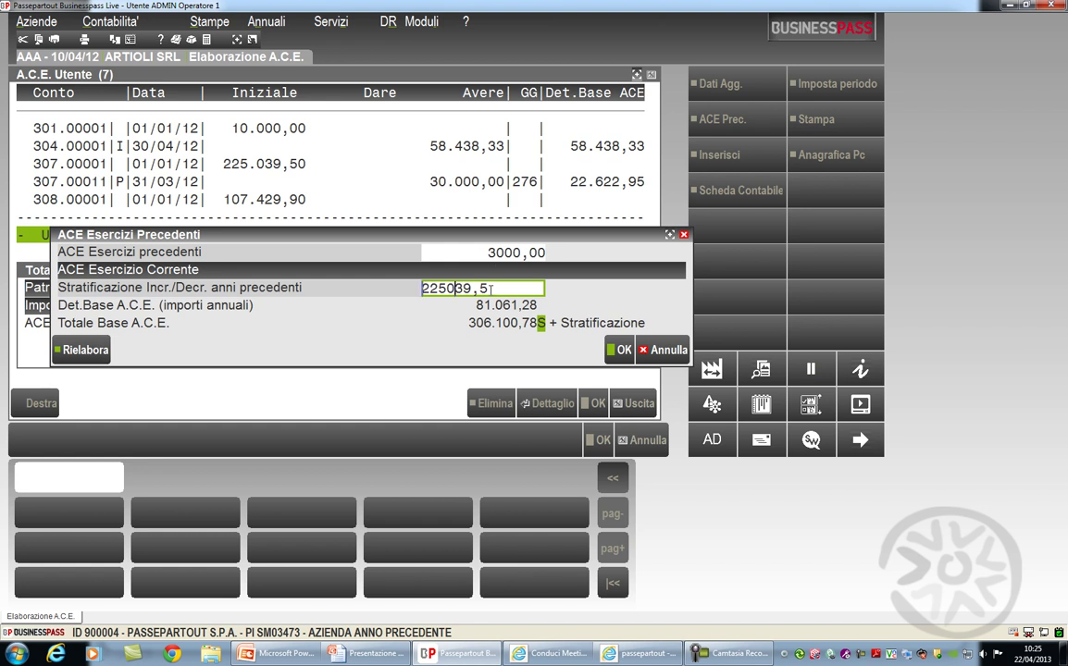
{"action": "type", "text": "10"}
{"action": "key", "text": "BackSpace"}
{"action": "key", "text": "BackSpace"}
{"action": "key", "text": "BackSpace"}
{"action": "key", "text": "BackSpace"}
{"action": "key", "text": "BackSpace"}
{"action": "key", "text": "BackSpace"}
{"action": "key", "text": "BackSpace"}
{"action": "left_click", "coordinate": [87, 350]}
Open a second work session on the same company dated 10/04/11 and display its A.C.E. processing
{"action": "left_click", "coordinate": [114, 39]}
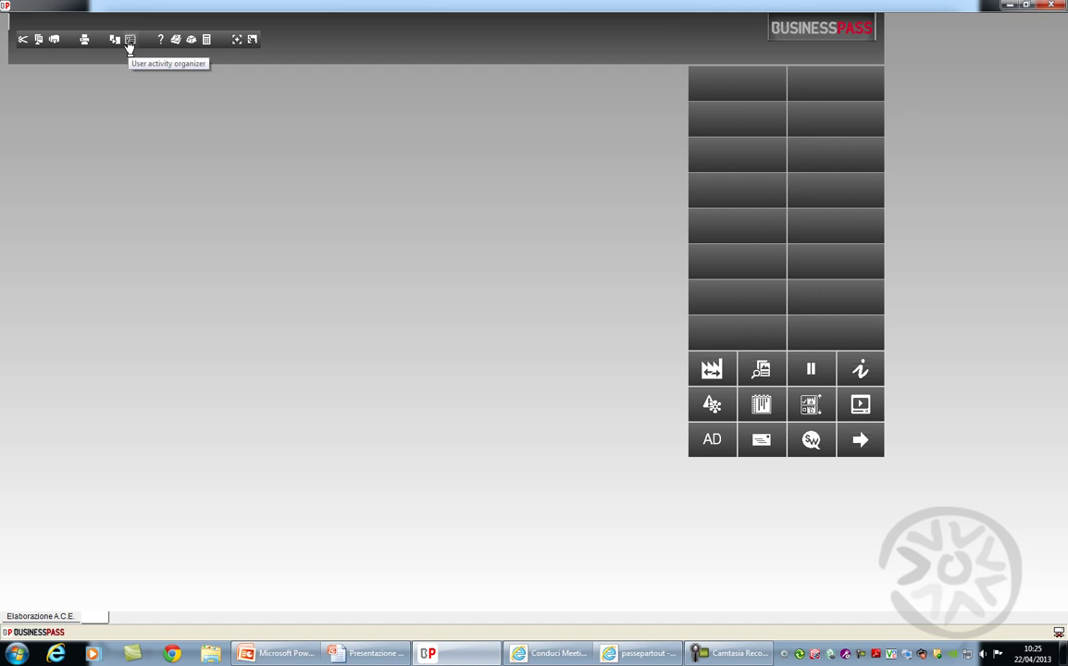
{"action": "key", "text": "alt+a"}
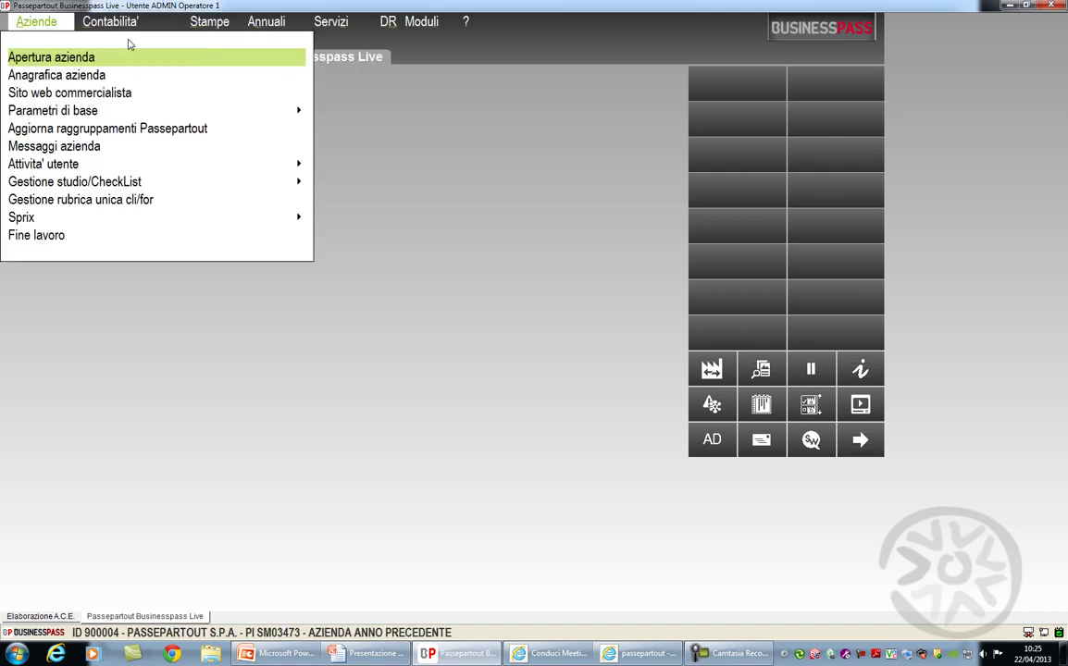
{"action": "key", "text": "Return"}
{"action": "left_click", "coordinate": [471, 92]}
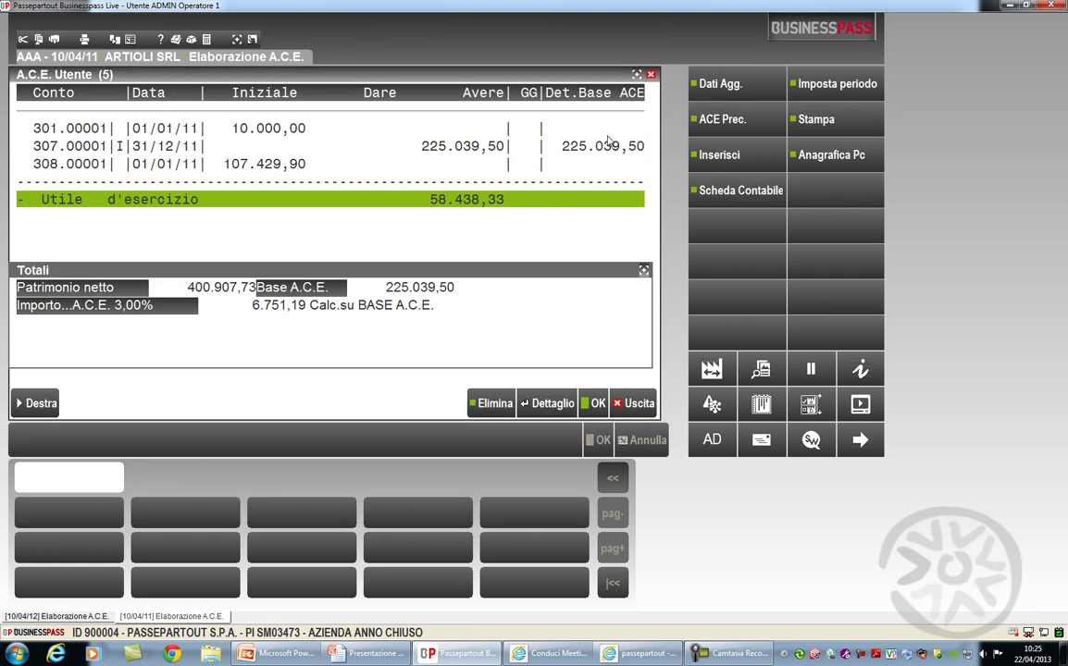
Inspect the movement details and accounting card of account 307.00001 RISERVA STRAORDINARIA in the 2011 A.C.E. processing
{"action": "key", "text": "Up"}
{"action": "key", "text": "Up"}
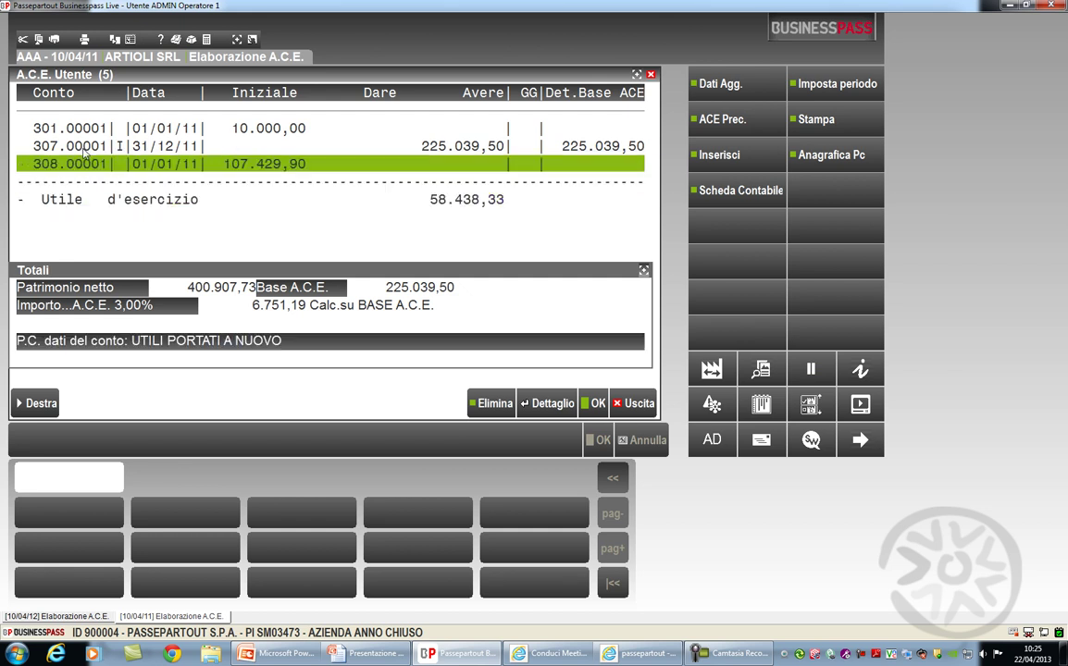
{"action": "key", "text": "Return"}
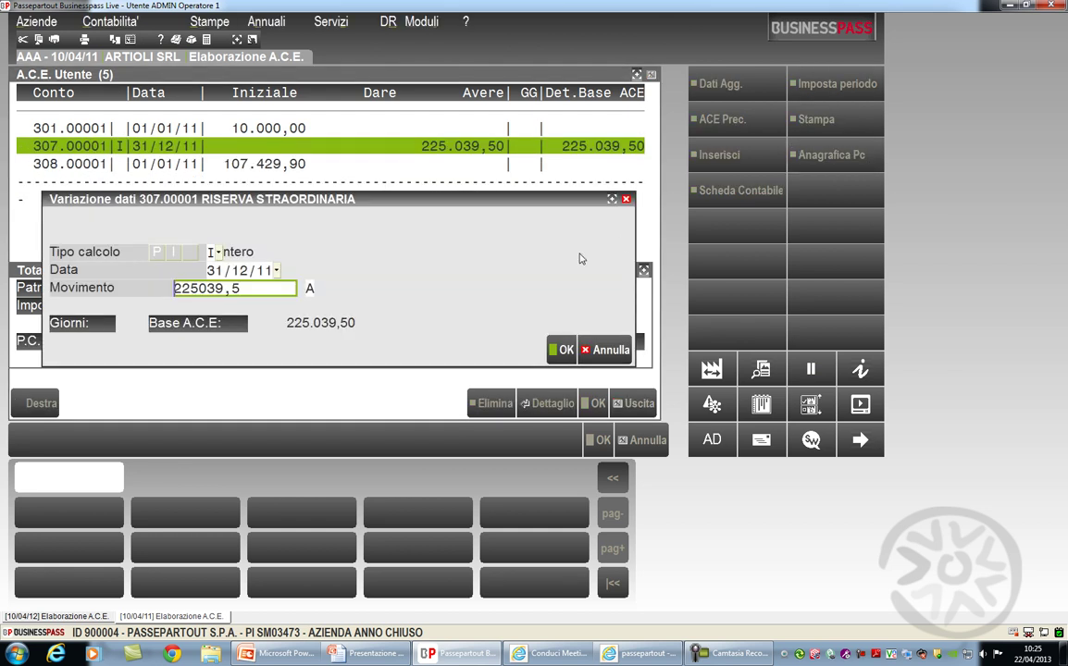
{"action": "key", "text": "Escape"}
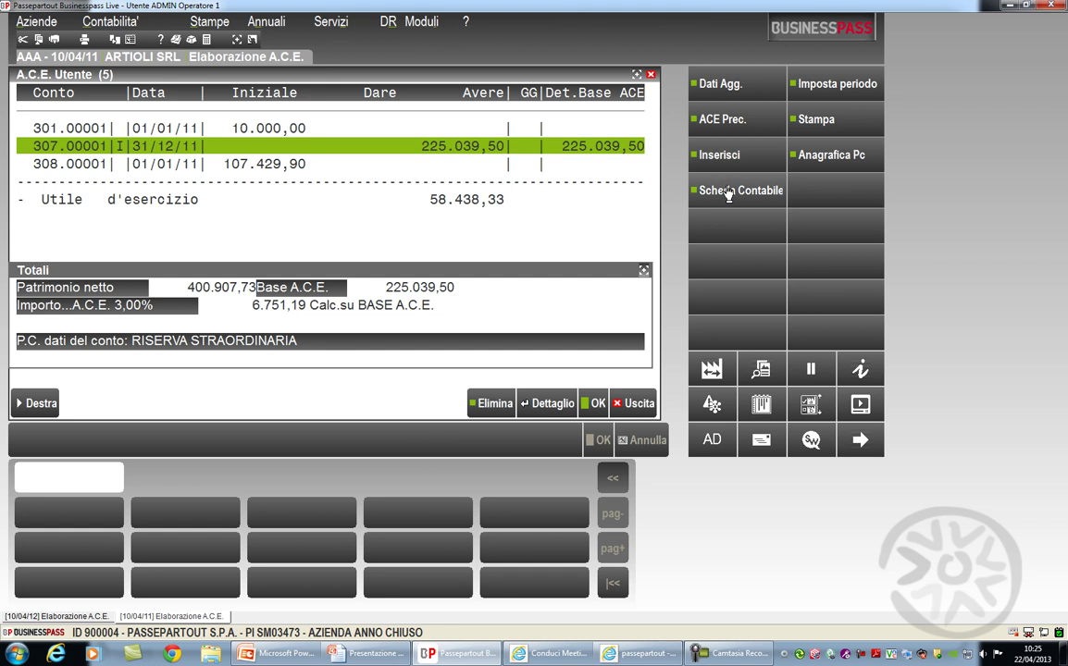
{"action": "left_click", "coordinate": [718, 189]}
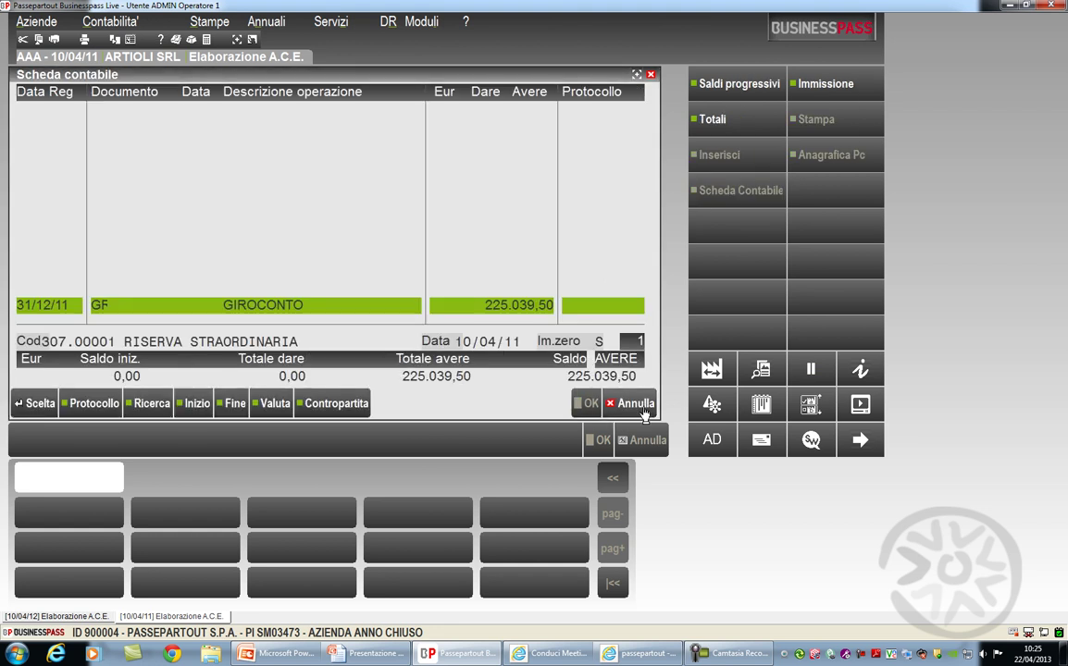
{"action": "key", "text": "Escape"}
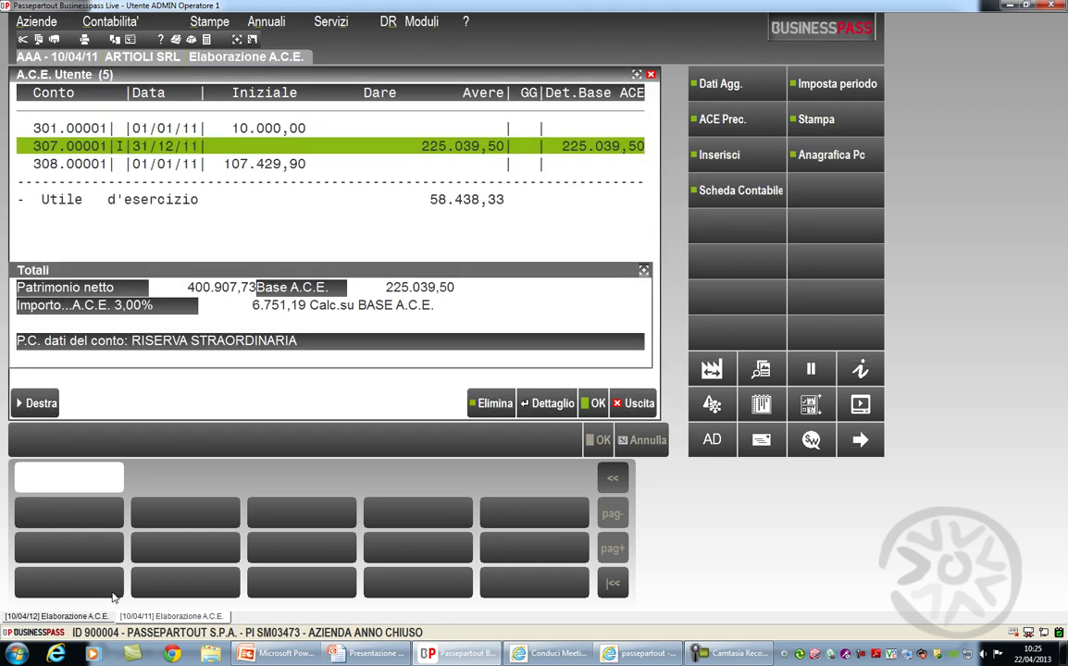
Return to the 2012 A.C.E. session, review the prior-years stratification and total base, and confirm the ACE Esercizi Precedenti data
{"action": "left_click", "coordinate": [67, 616]}
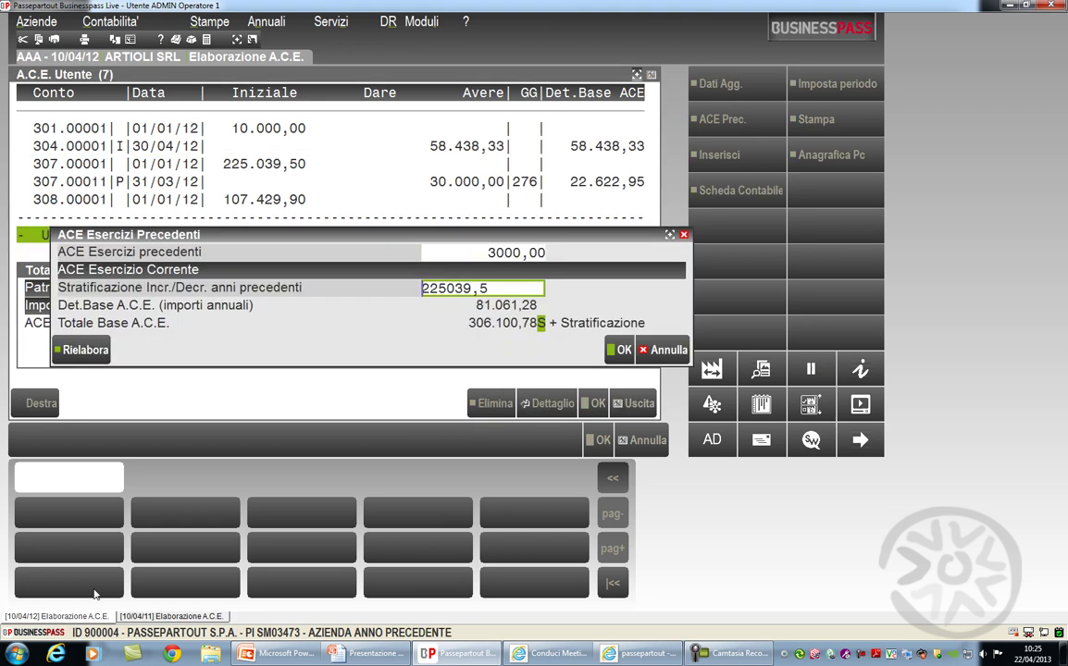
{"action": "key", "text": "Right"}
{"action": "key", "text": "Right"}
{"action": "key", "text": "Right"}
{"action": "left_click_drag", "start_coordinate": [454, 239], "coordinate": [445, 239]}
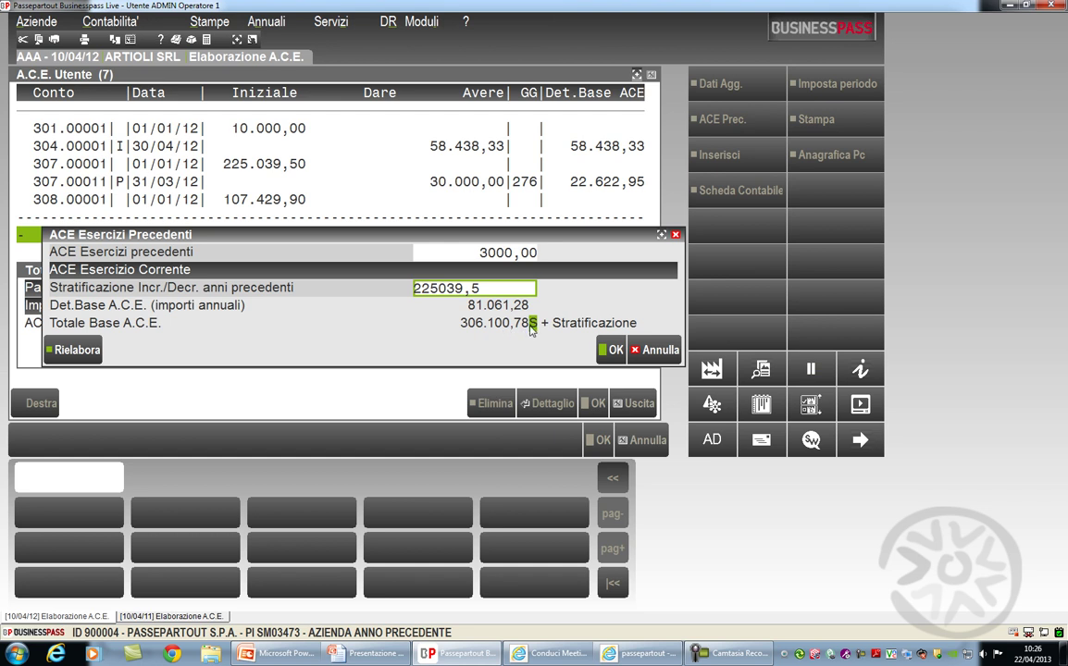
{"action": "left_click", "coordinate": [610, 352]}
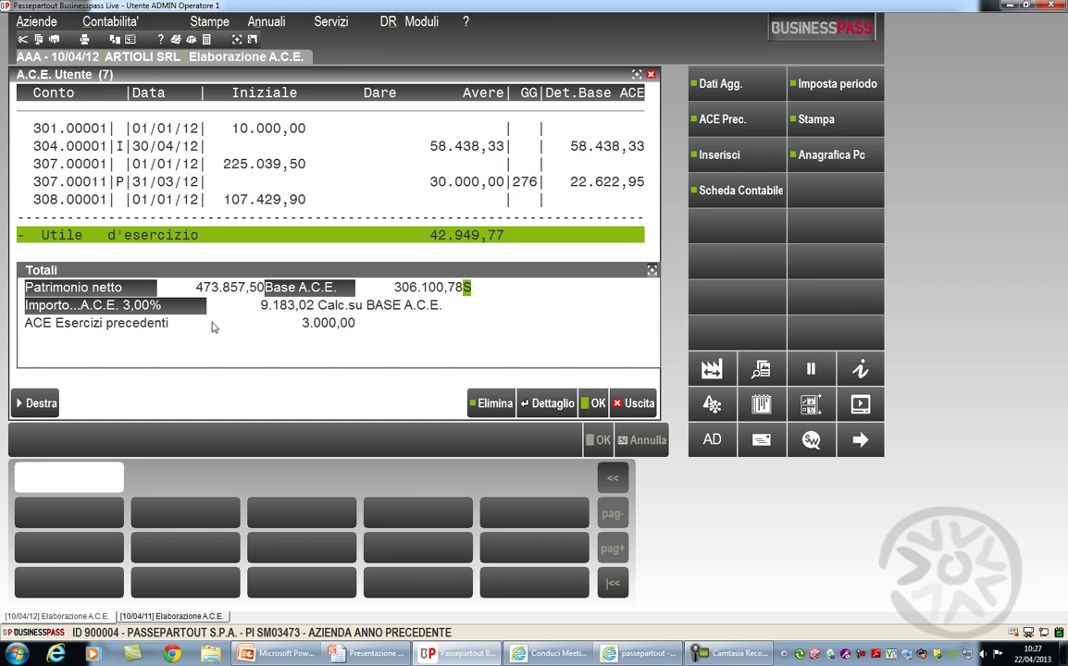
Open the Imposta Periodo setting for the number of days in the 2012 A.C.E. calculation
{"action": "left_click", "coordinate": [822, 93]}
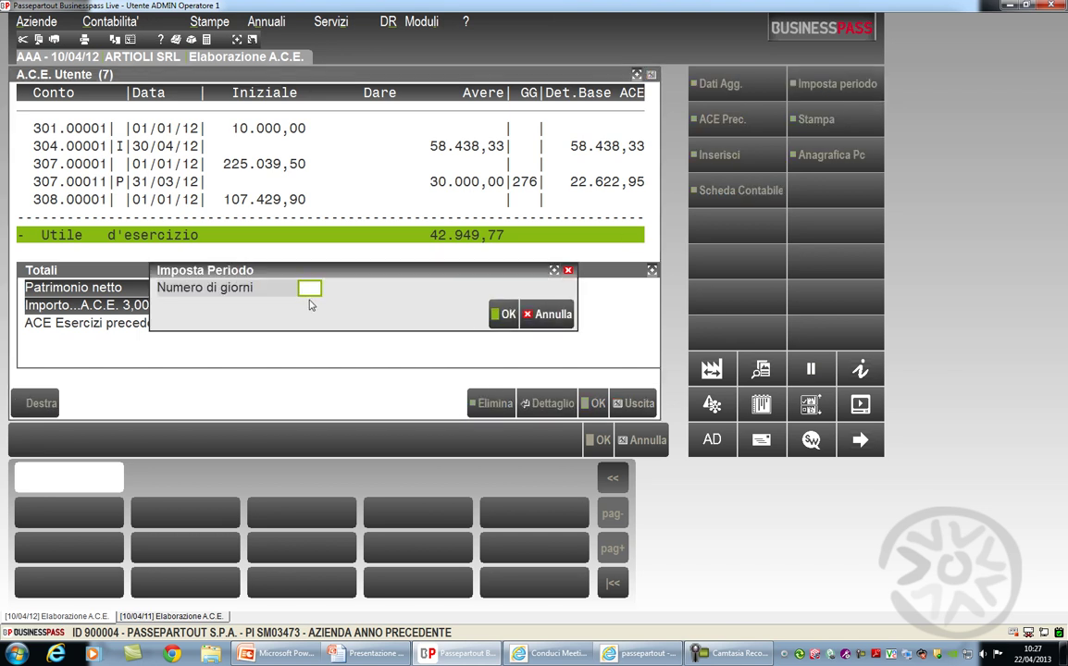